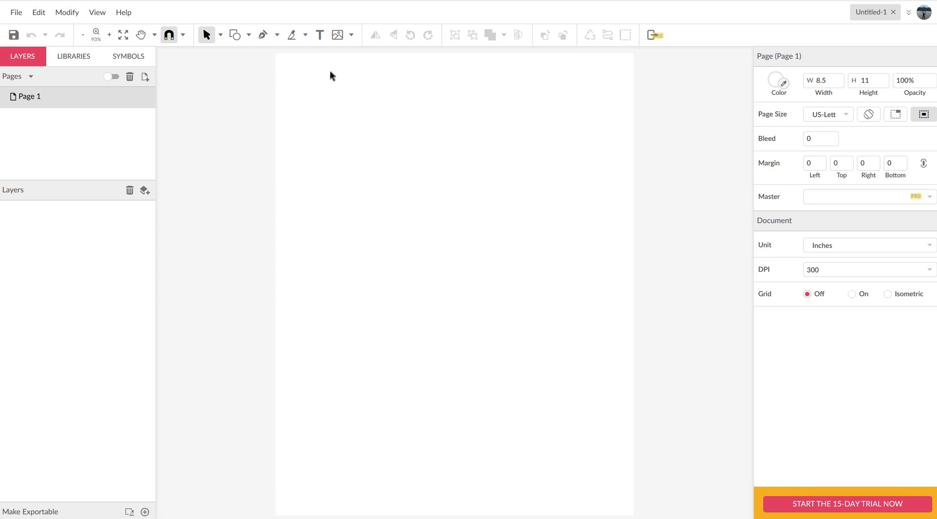
Draw a slightly descending straight line, about 1.96 in wide and 0.43 in high, near the page's upper-left corner.
left_click(248, 35)
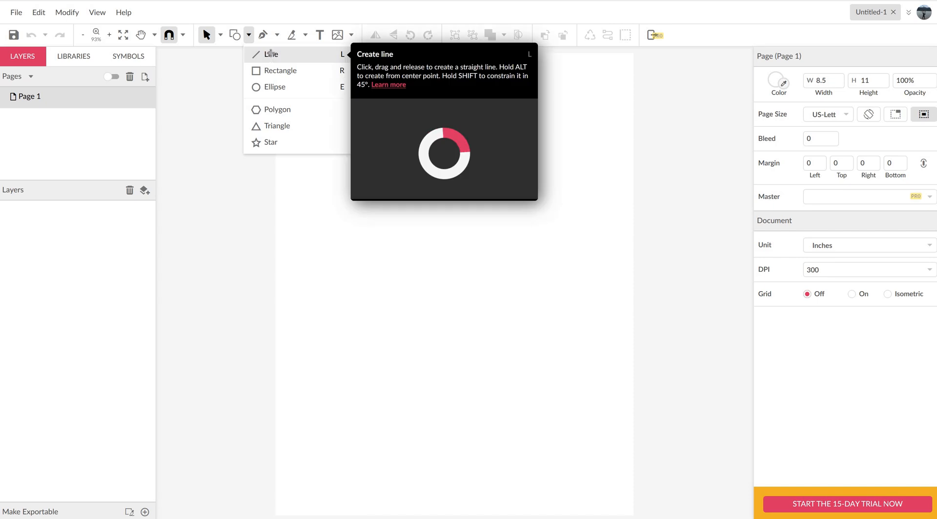
left_click(271, 53)
left_click_drag(299, 88, 381, 106)
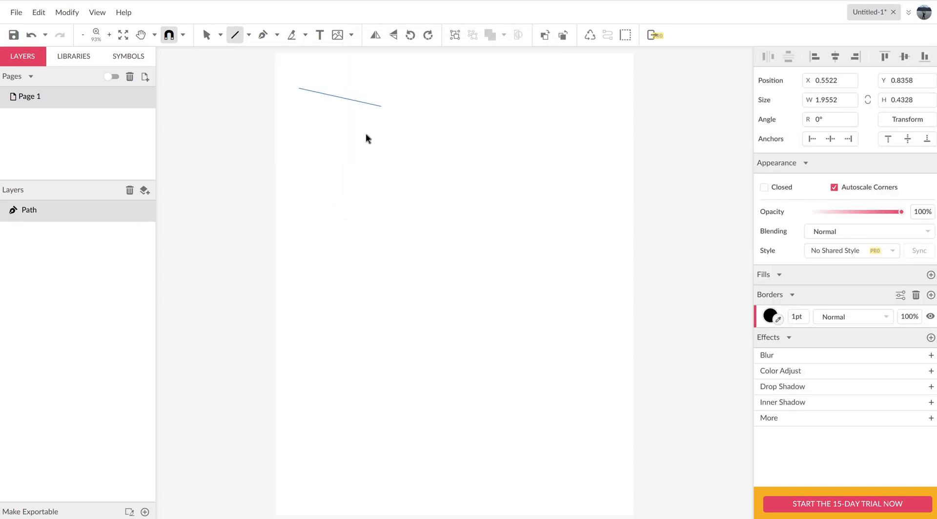
Draw a rectangle about 1.88 × 0.85 in directly below the line.
left_click(248, 35)
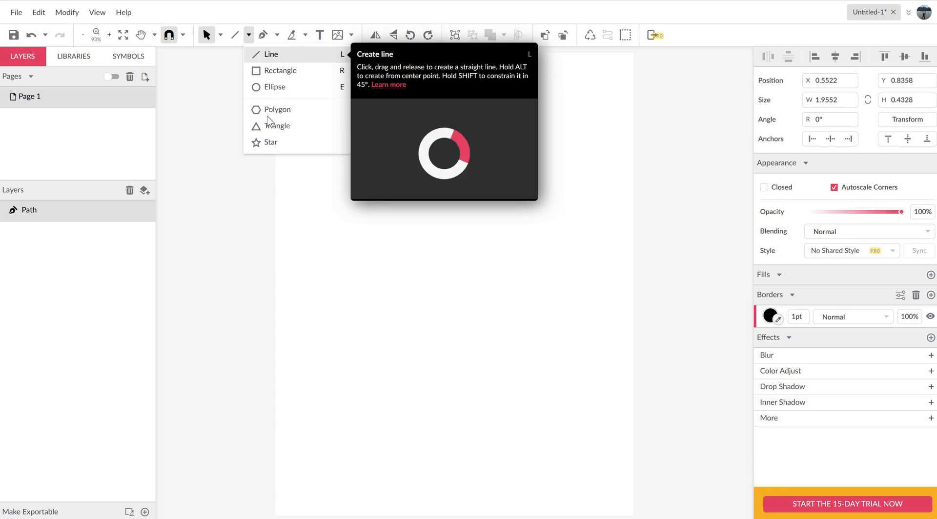
left_click(280, 74)
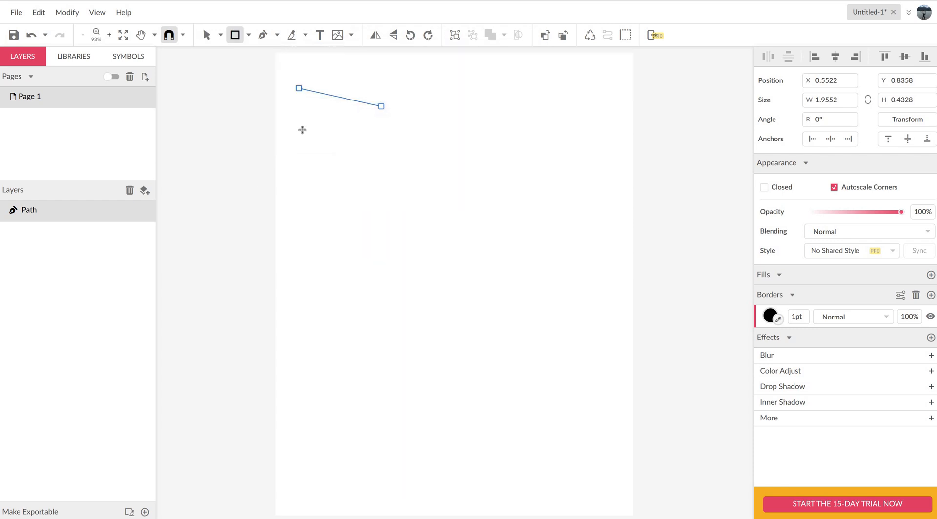
left_click_drag(302, 127, 381, 163)
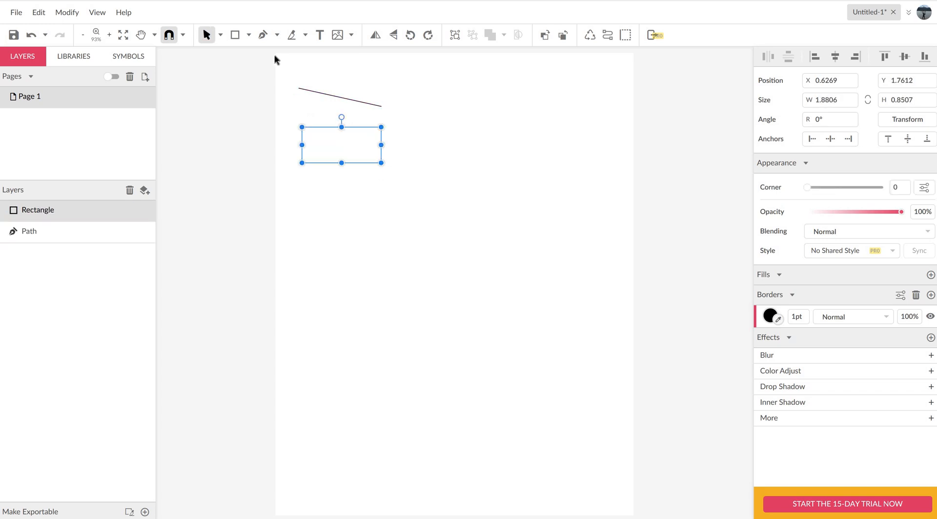
Draw an ellipse about 1.61 × 0.99 in below the rectangle.
left_click(249, 36)
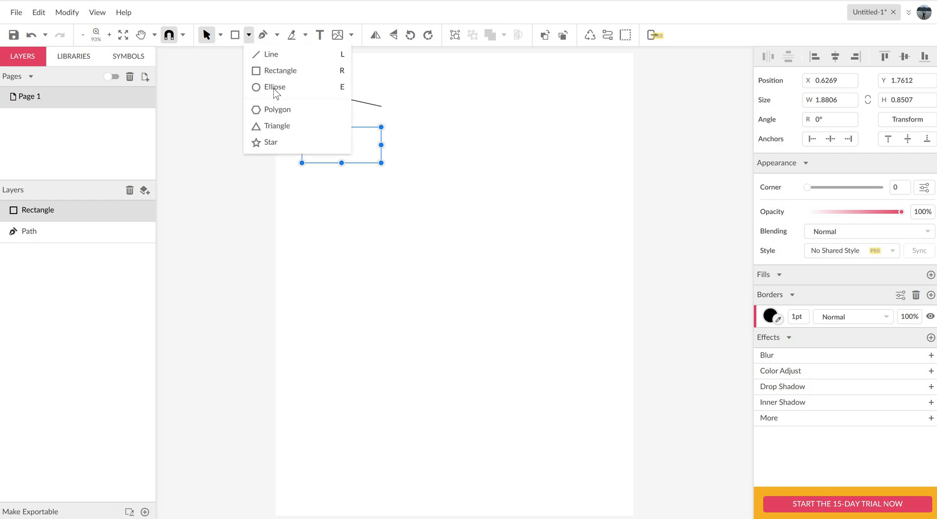
left_click(280, 92)
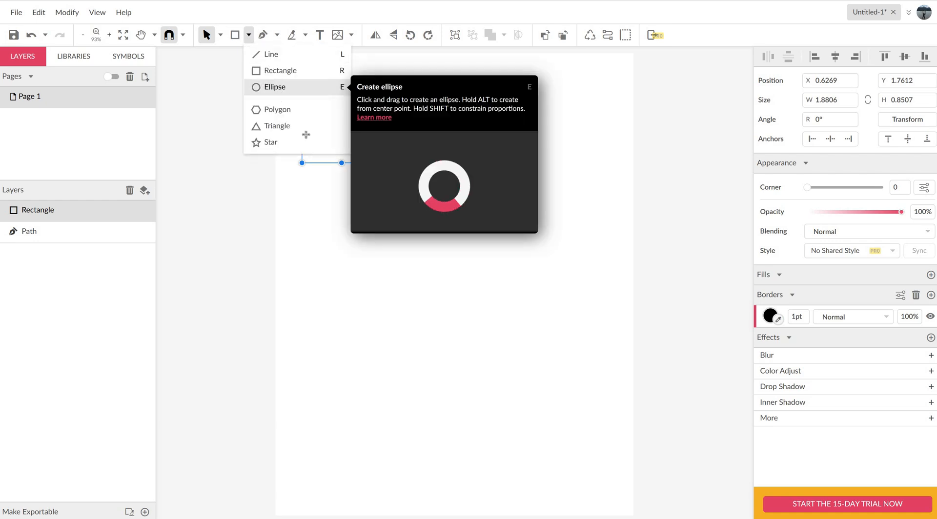
mouse_move(309, 186)
left_mouse_down()
mouse_move(373, 212)
mouse_move(375, 227)
left_mouse_up()
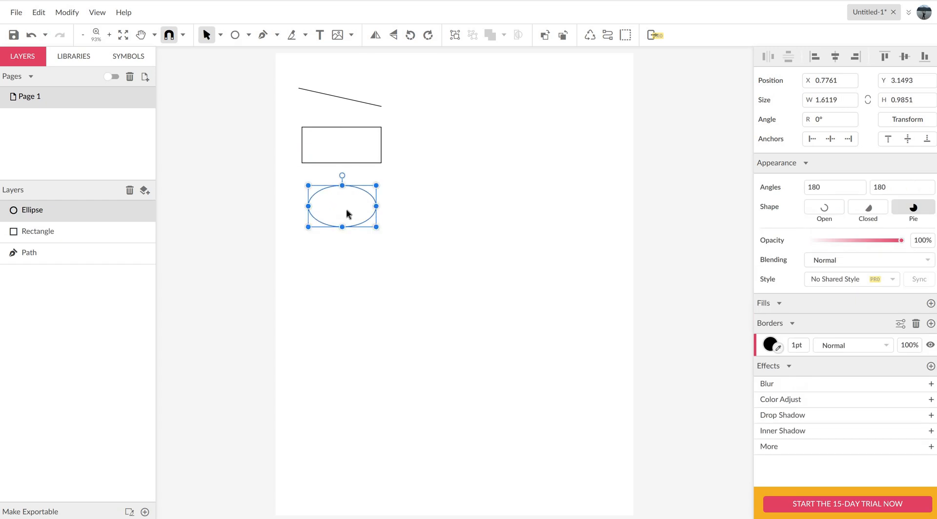
Draw a six-point polygon about 1.31 × 1.39 in below the ellipse and a triangle about 1.26 × 1.21 in beneath it.
left_click(247, 36)
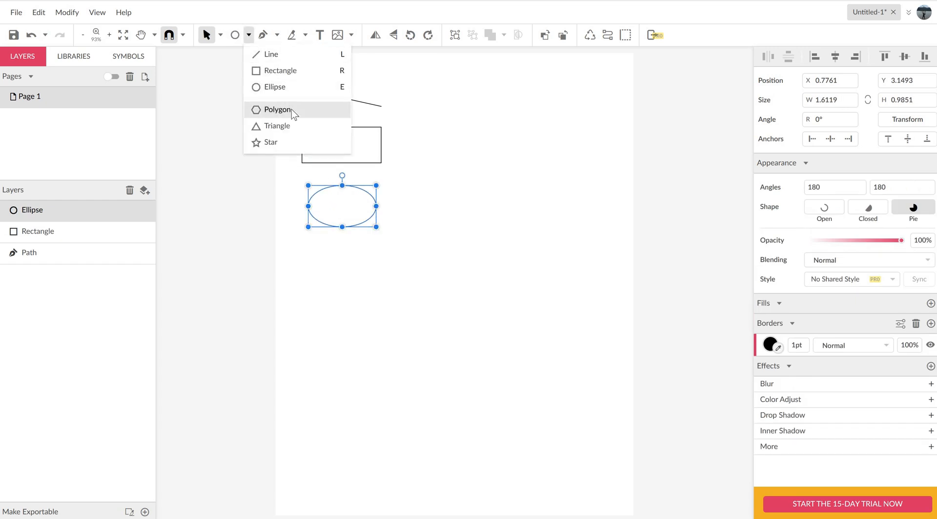
mouse_move(365, 287)
left_mouse_down()
mouse_move(344, 241)
mouse_move(317, 232)
mouse_move(372, 291)
mouse_move(362, 281)
left_mouse_up()
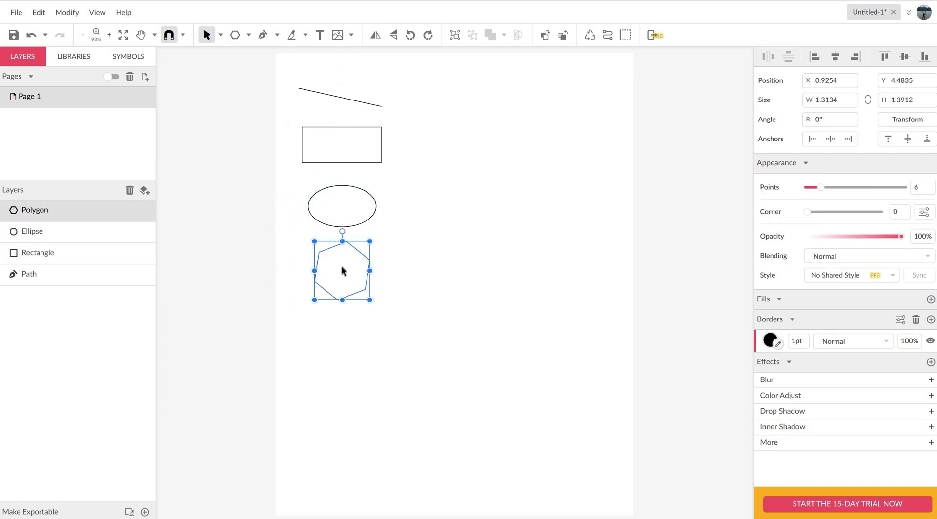
left_click(248, 35)
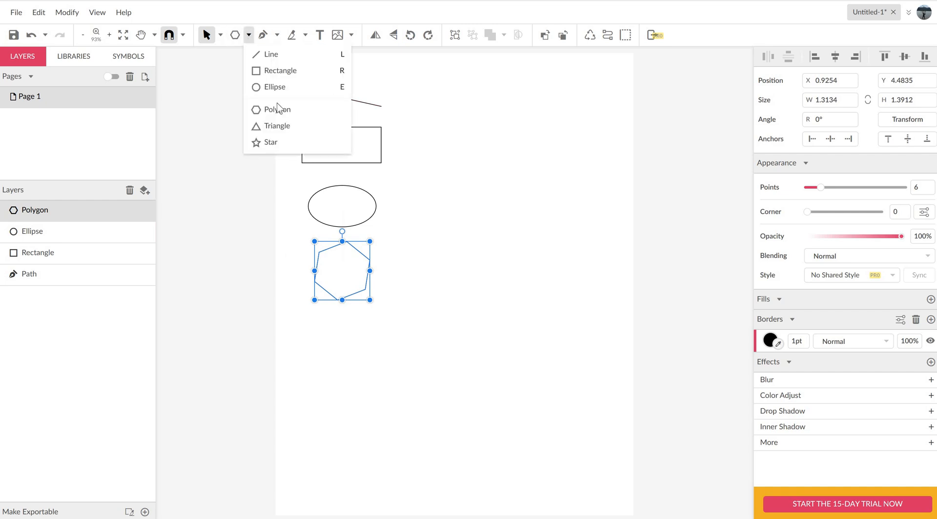
left_click(286, 128)
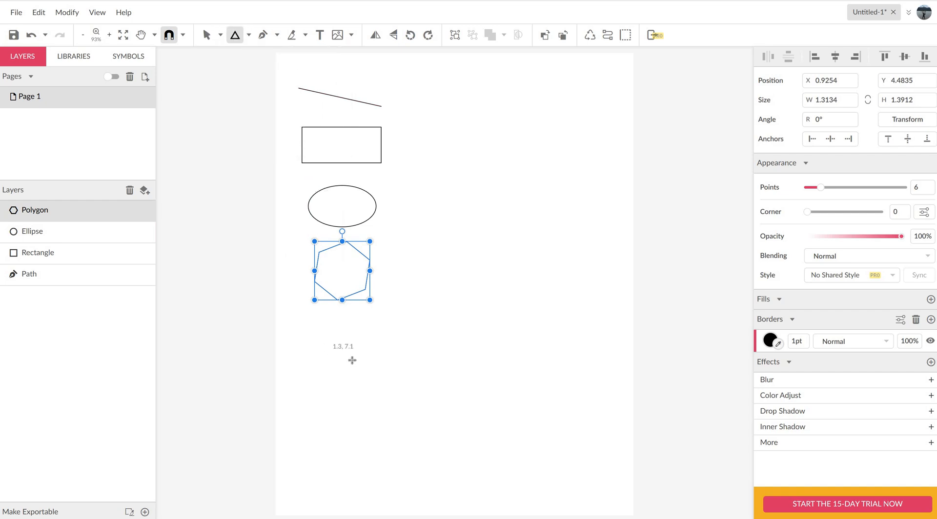
mouse_move(357, 364)
left_mouse_down()
mouse_move(288, 293)
mouse_move(360, 341)
mouse_move(305, 352)
left_mouse_up()
Draw a five-point star about 1.94 × 1.96 in under the triangle and move it in line with the other shapes.
left_click(249, 35)
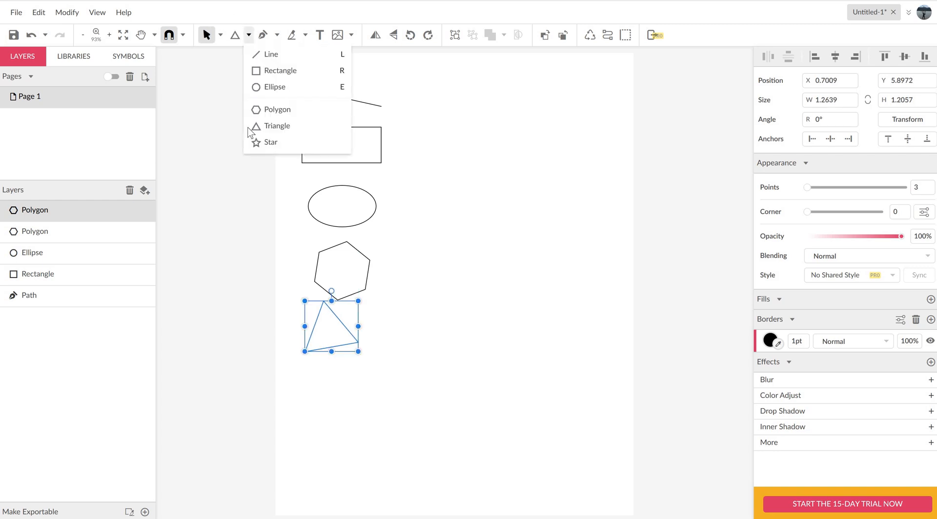
left_click(271, 142)
left_click_drag(326, 401, 359, 432)
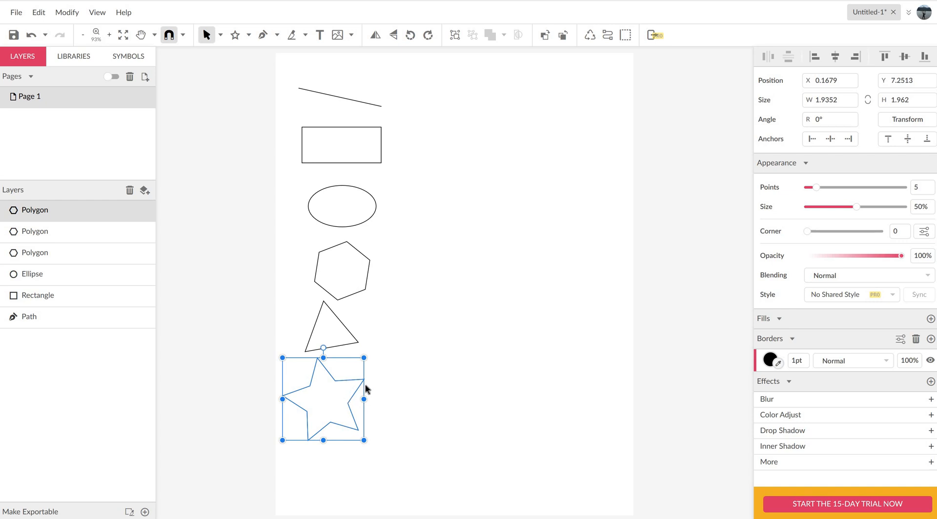
left_click_drag(367, 389, 360, 405)
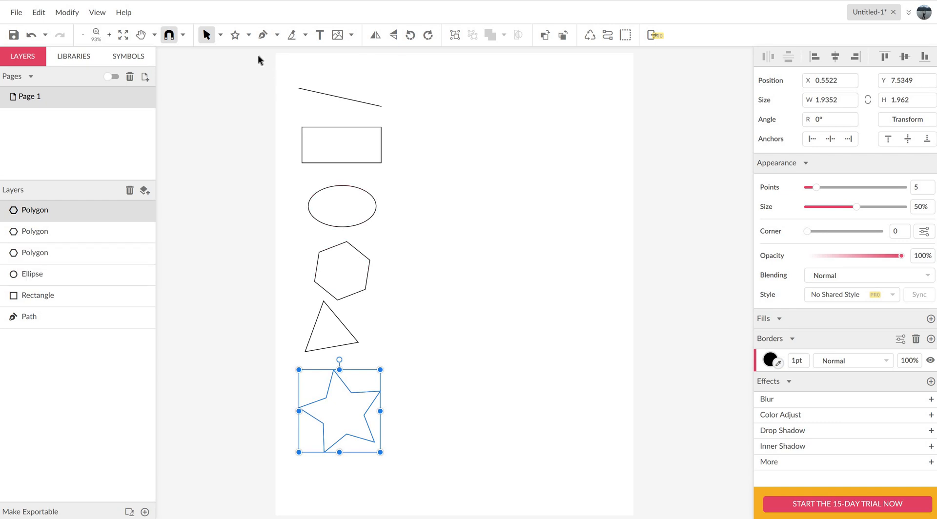
Draw a square with sides of about 1.25 in beside the line, starting a second column of shapes.
left_click(248, 35)
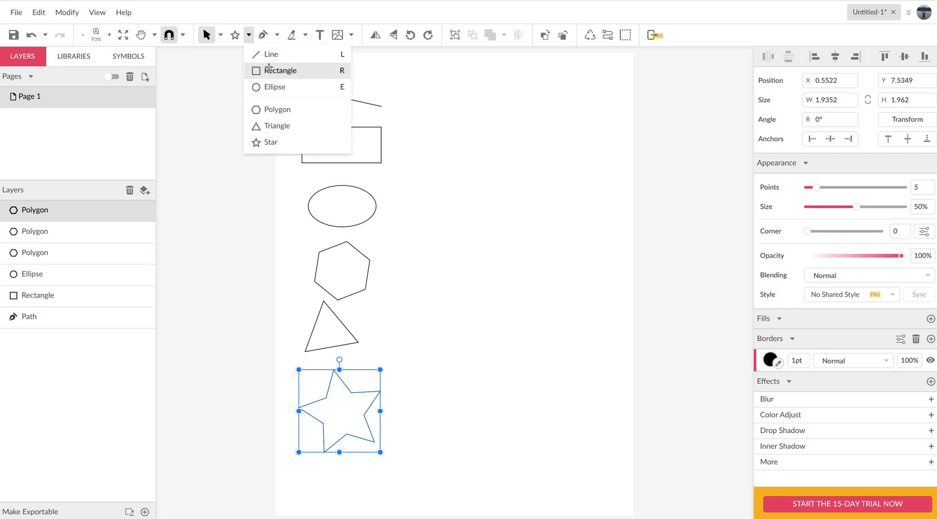
left_click(269, 67)
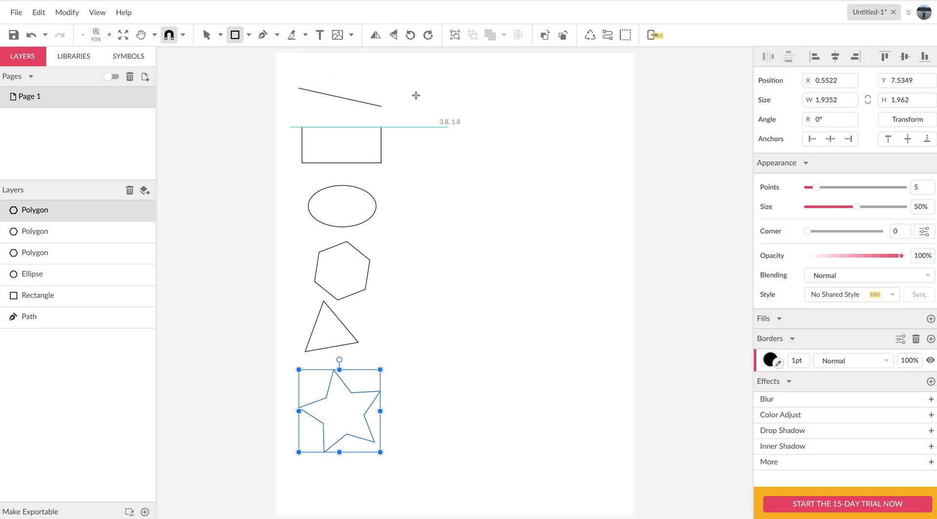
mouse_move(483, 137)
left_mouse_down()
mouse_move(461, 125)
mouse_move(498, 152)
mouse_move(436, 106)
mouse_move(491, 147)
mouse_move(456, 120)
mouse_move(469, 137)
left_mouse_up()
Draw a perfect circle about 1.51 in across below the square and move it slightly up and to the left.
left_click(248, 34)
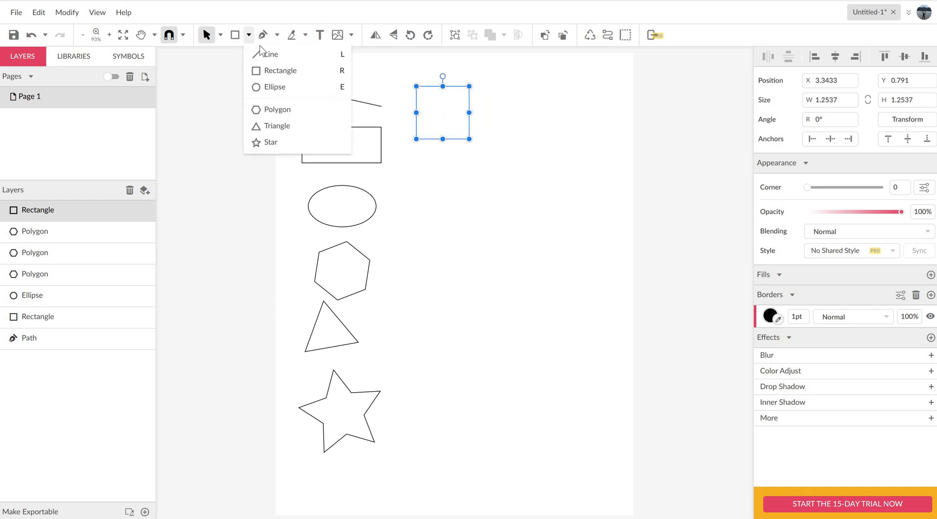
left_click(275, 87)
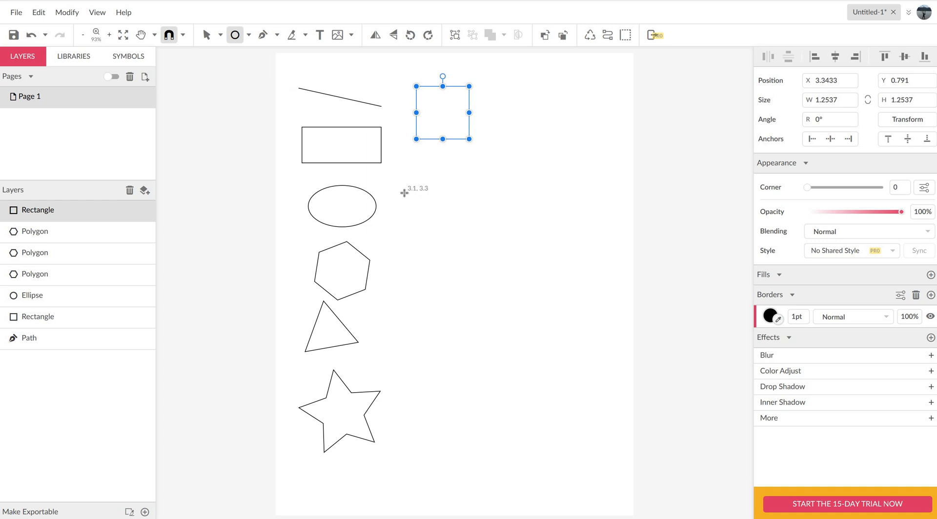
left_click_drag(416, 172, 480, 221)
key("v")
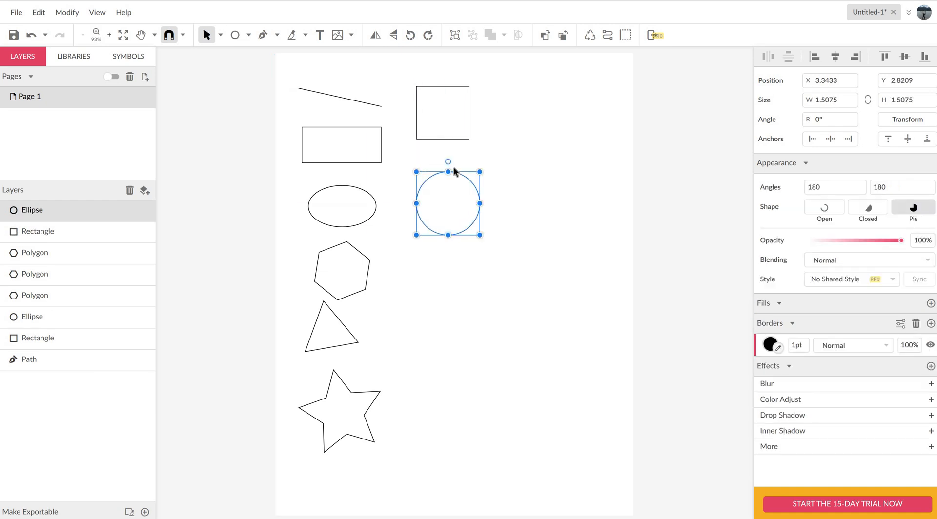
left_click_drag(453, 168, 449, 162)
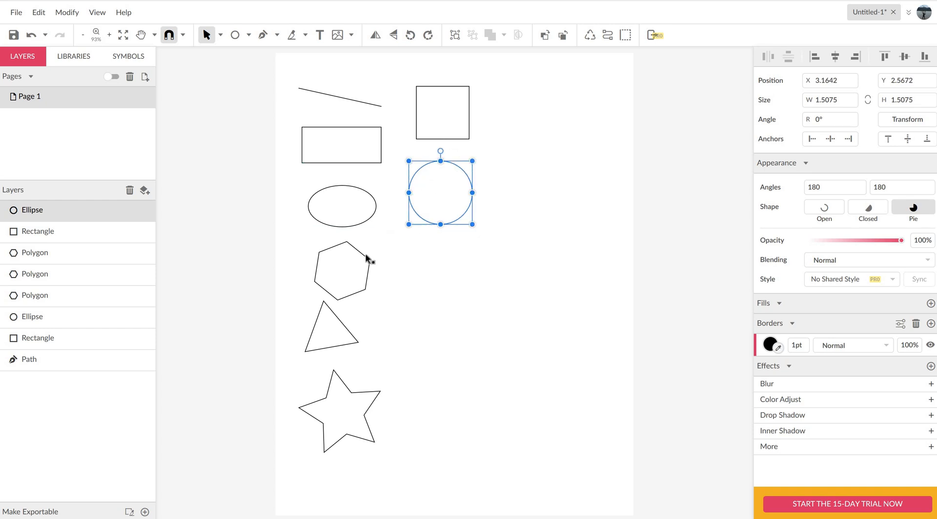
Move the triangle down and right, clear of the hexagon, and change the hexagon to 8 points.
left_click(370, 345)
left_click(345, 326)
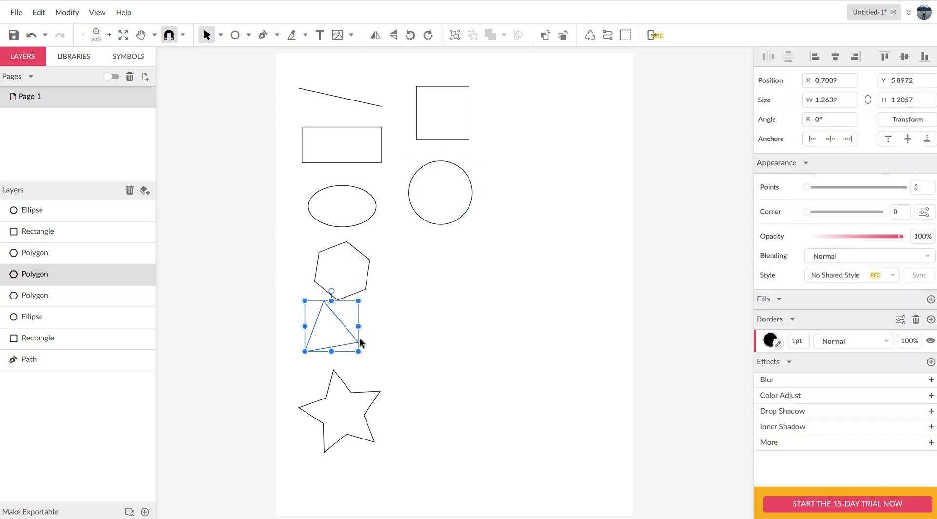
left_click_drag(359, 338, 374, 351)
left_click(360, 252)
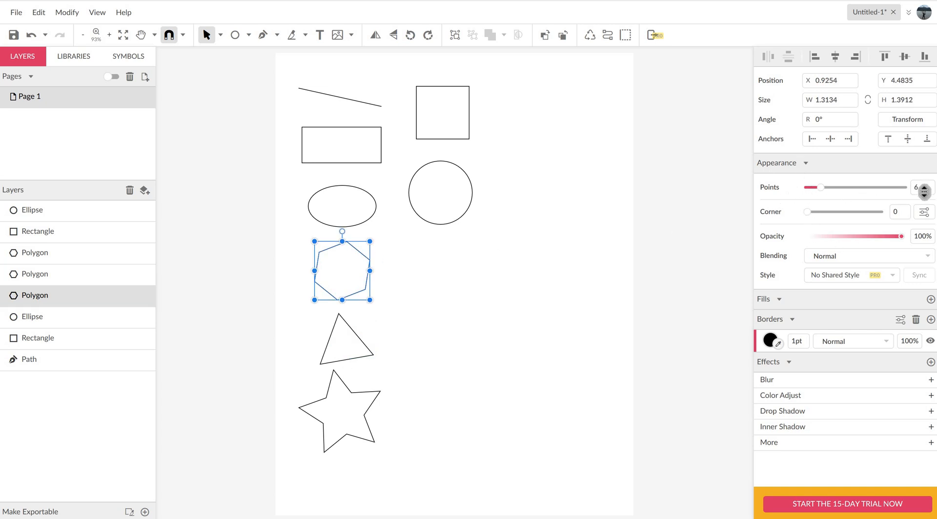
left_click_drag(821, 189, 829, 189)
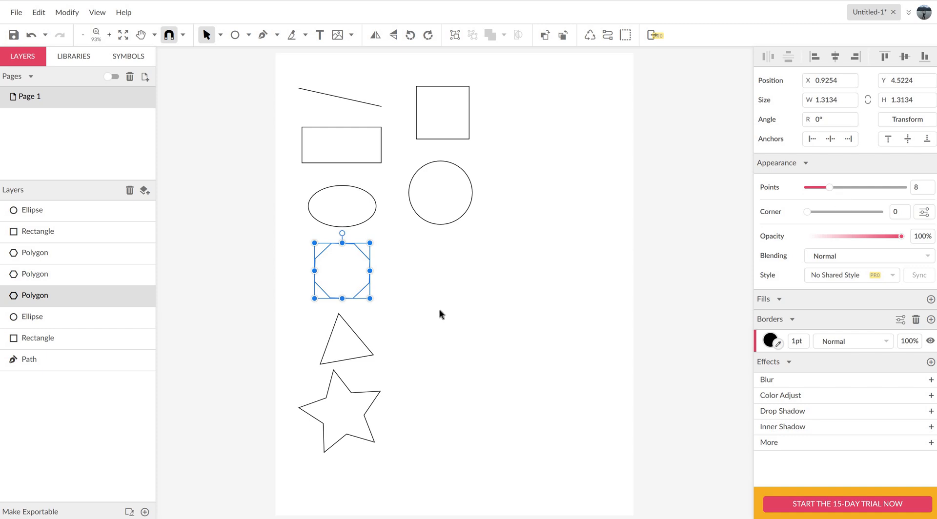
Set the star's number of points to 12 and deselect it.
left_click(362, 397)
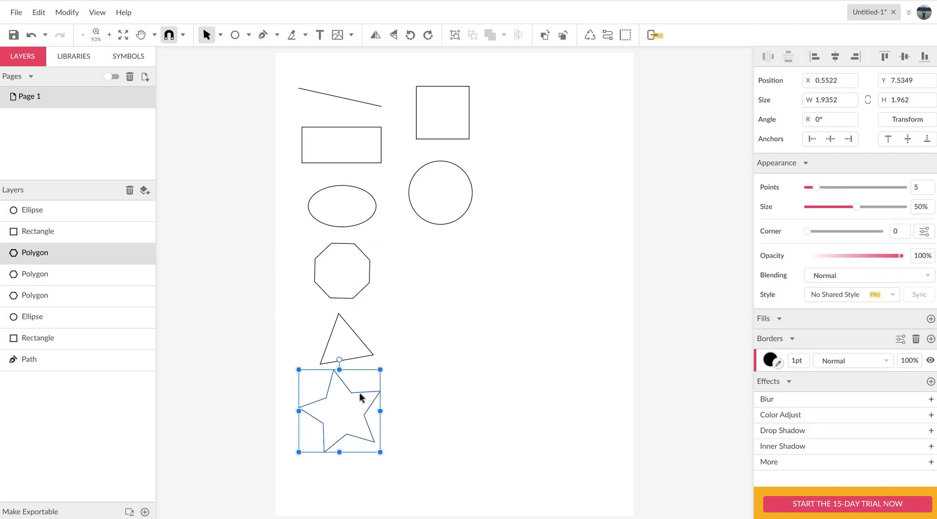
left_click(925, 186)
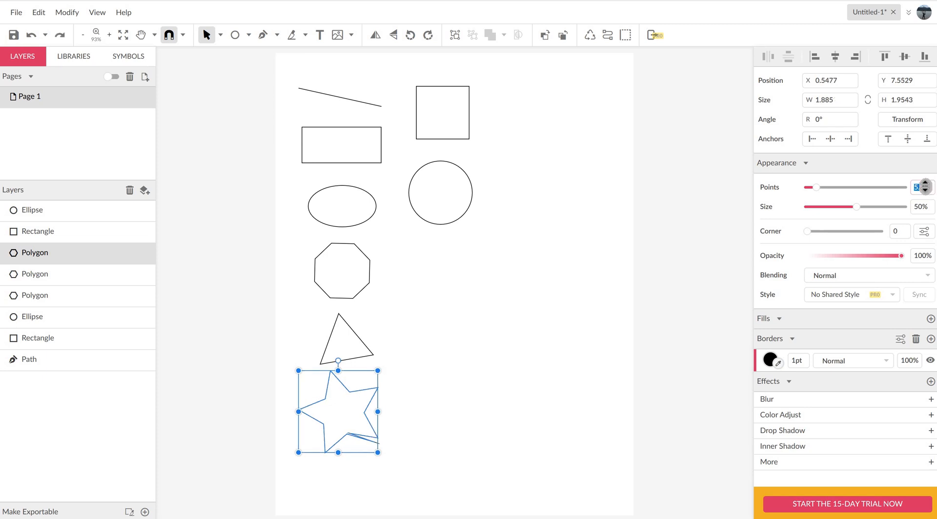
type("12")
key("Return")
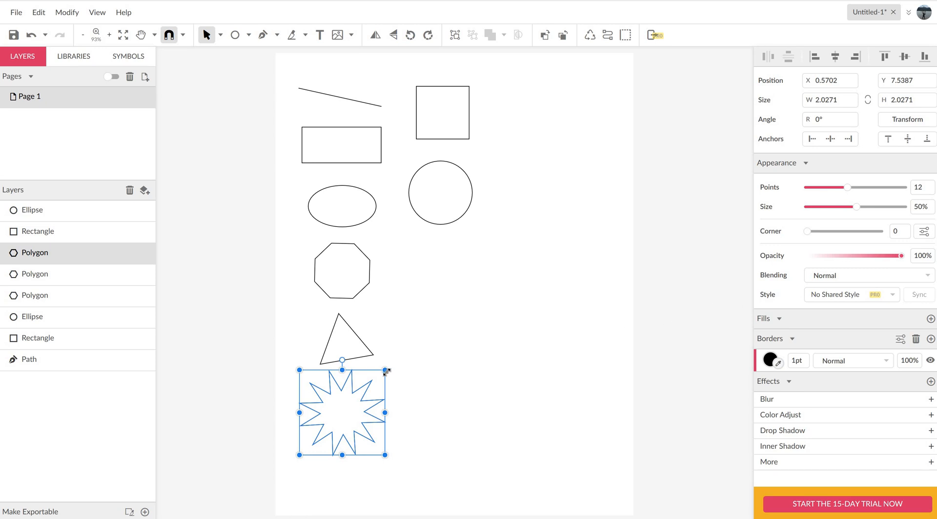
left_click(446, 341)
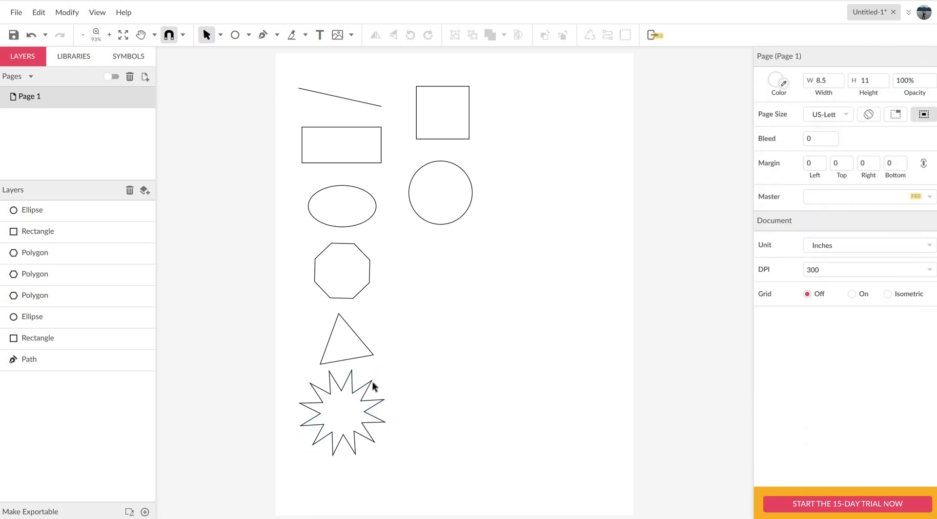
Rotate the twelve-point star freehand to an angle of about 41.7° and deselect it.
left_click(373, 382)
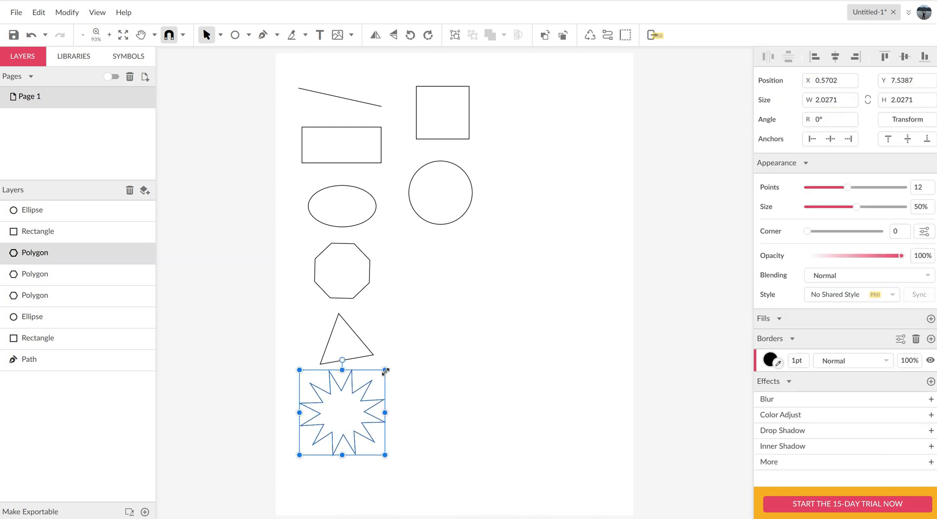
left_click_drag(383, 369, 315, 387)
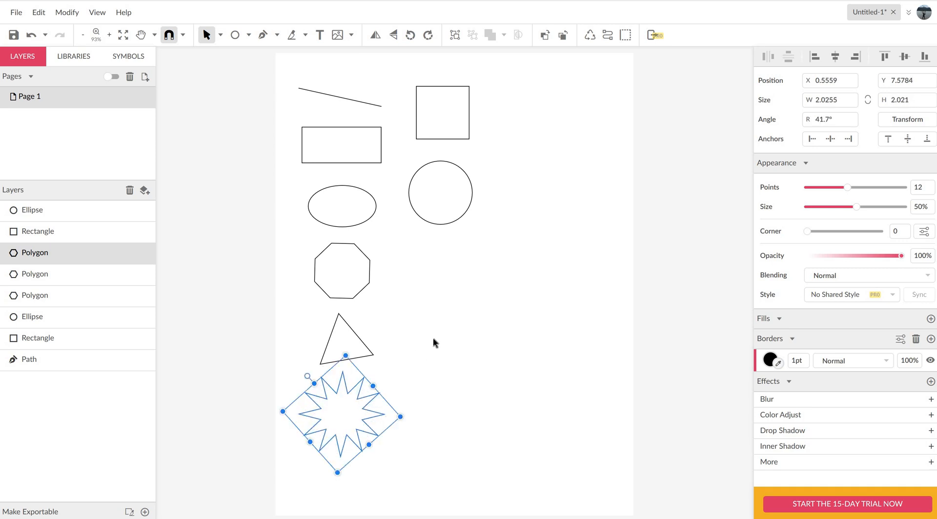
left_click(434, 337)
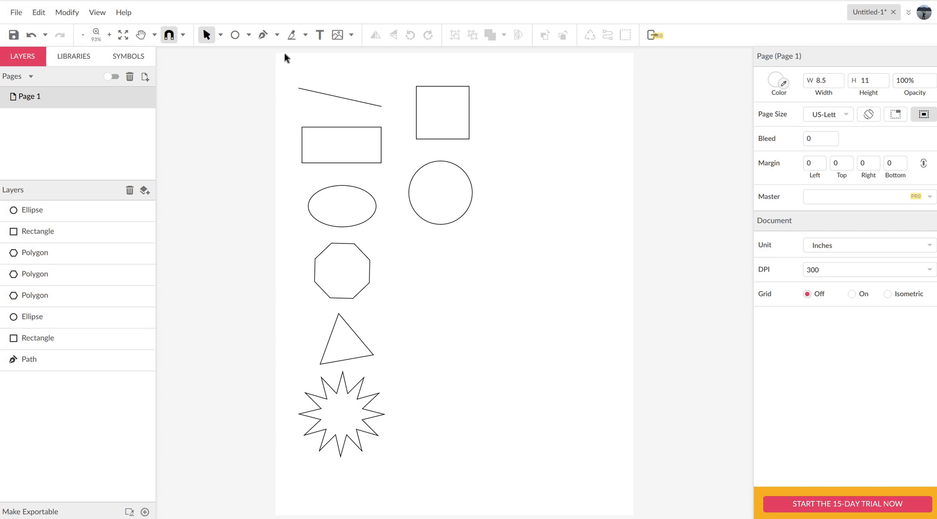
Draw a closed four-sided straight-edged path about 1.84 by 1.99 in below the circle with the Pen tool.
left_click(261, 36)
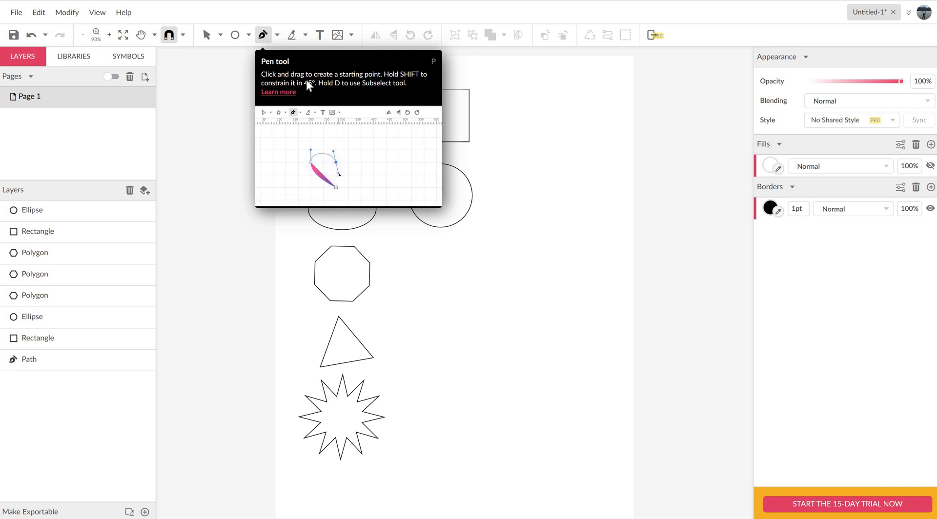
left_click(410, 251)
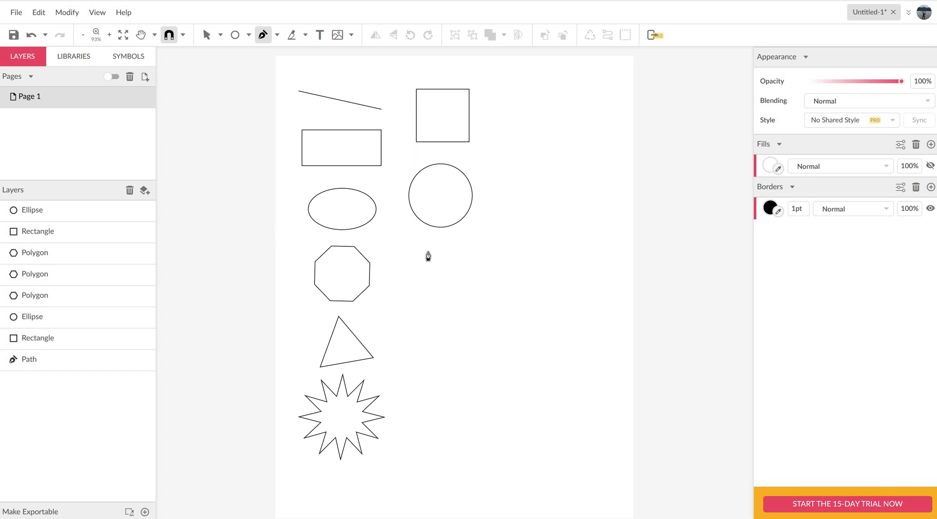
left_click(480, 247)
left_click(466, 302)
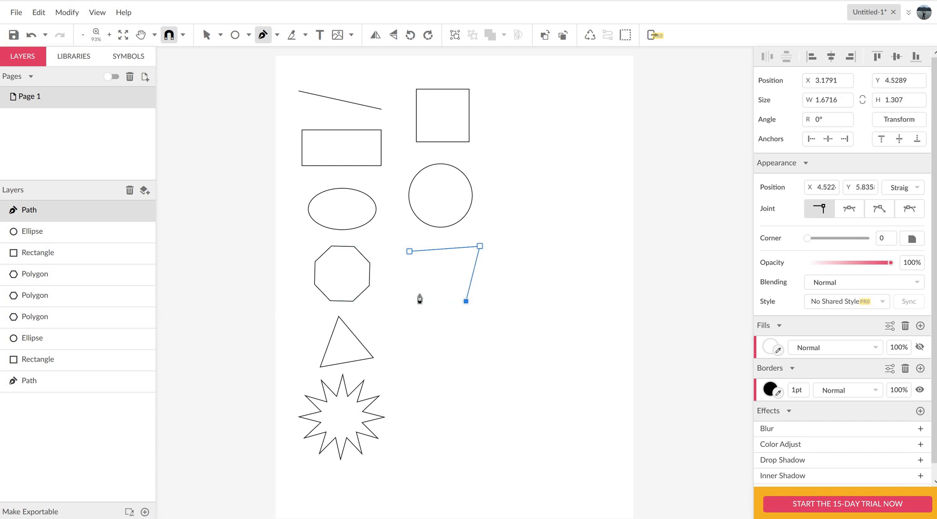
left_click(403, 330)
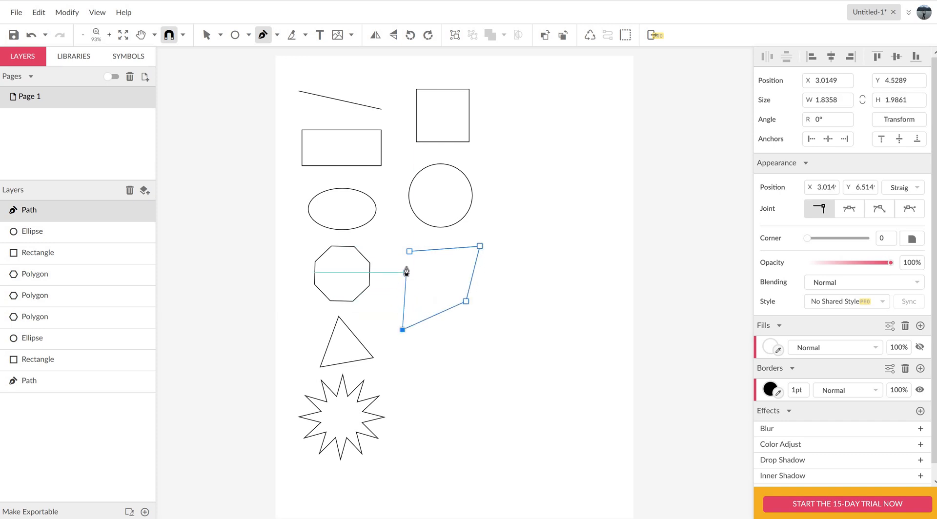
left_click(410, 252)
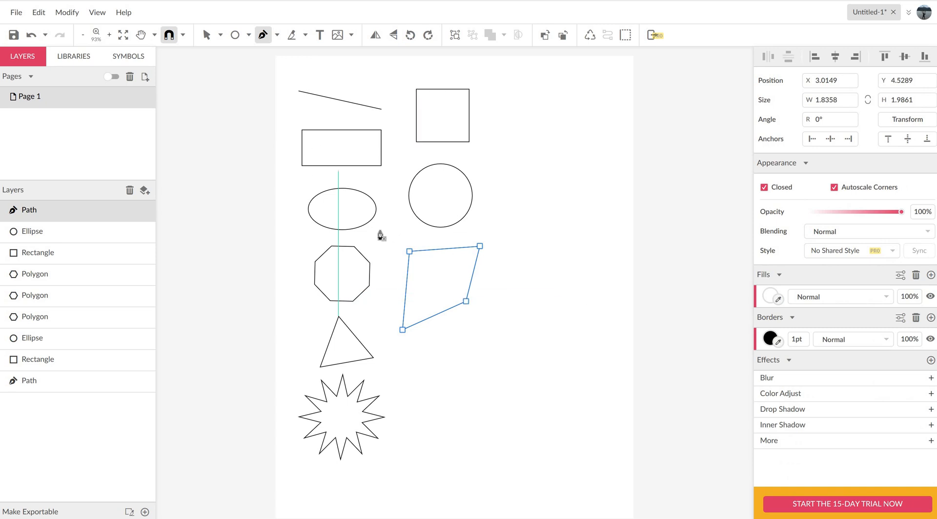
Resize the four-sided path freehand from its lower-left corner to about 1.63 by 1.93 in and deselect it.
left_click(207, 35)
left_click(435, 254)
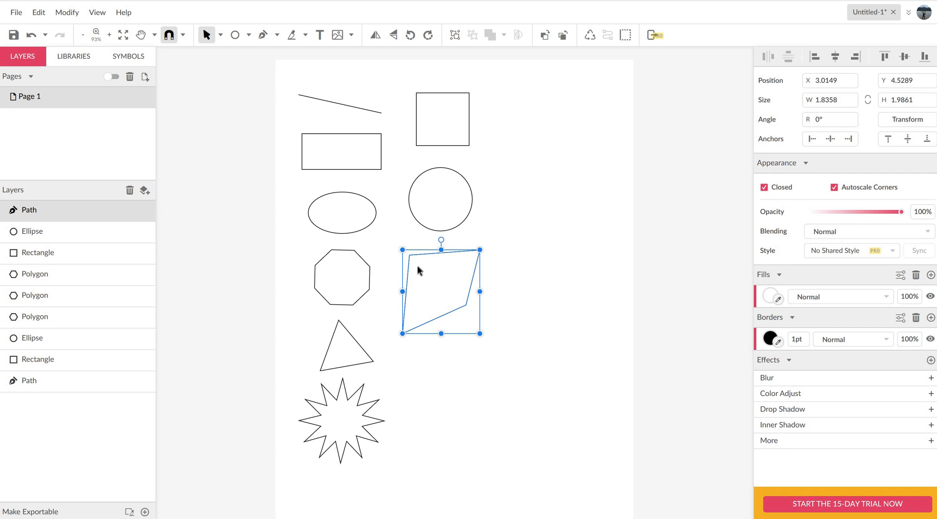
mouse_move(403, 333)
left_mouse_down()
mouse_move(404, 324)
mouse_move(412, 331)
left_mouse_up()
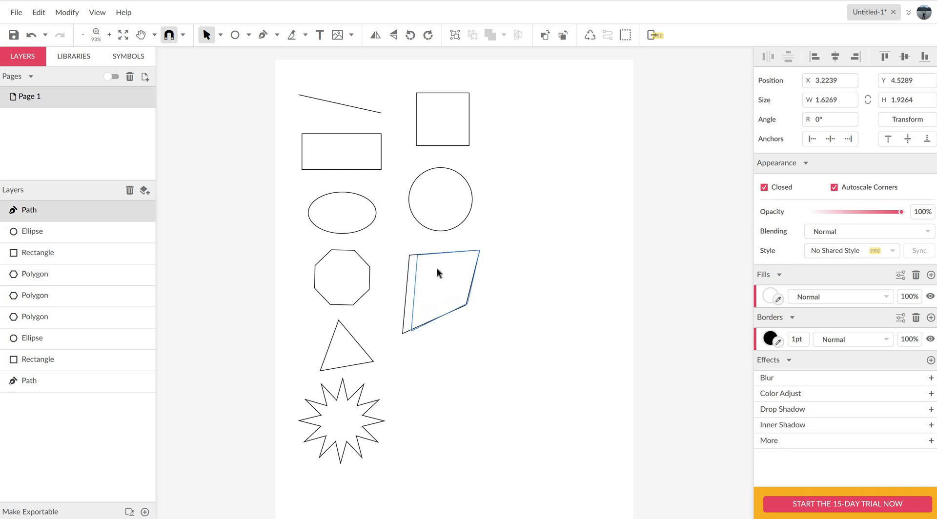
left_click(392, 248)
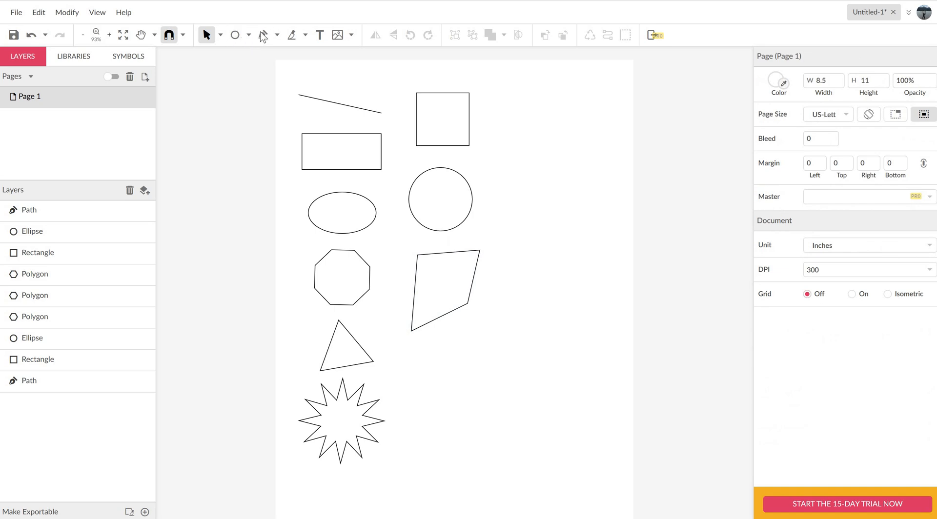
Draw a closed, smoothly curved three-point path about 1.92 by 2.52 in below the four-sided path with the Pen tool.
left_click(263, 36)
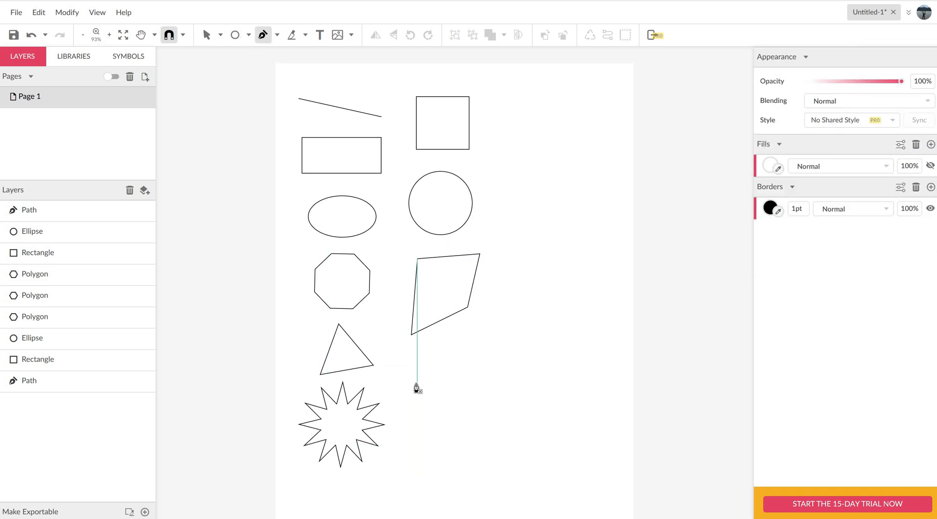
left_click_drag(417, 382, 494, 373)
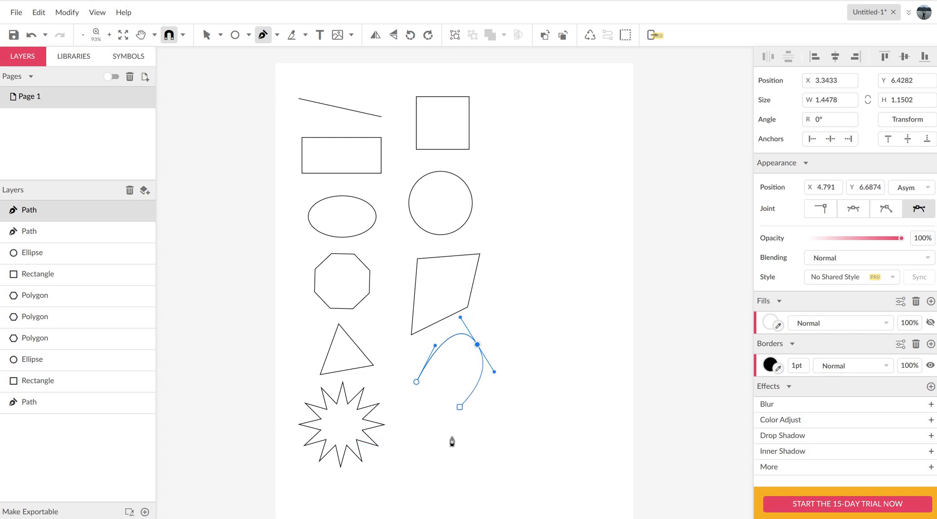
left_click_drag(453, 437, 409, 419)
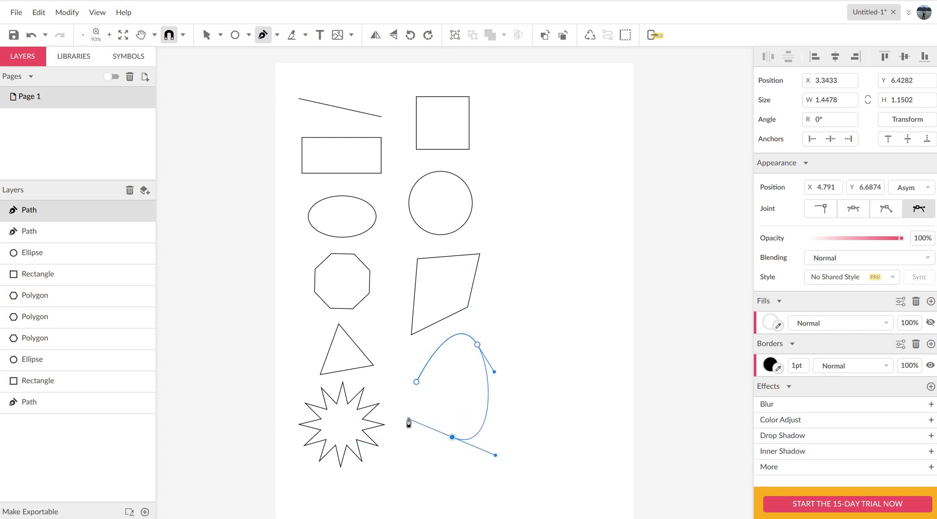
left_click(416, 383)
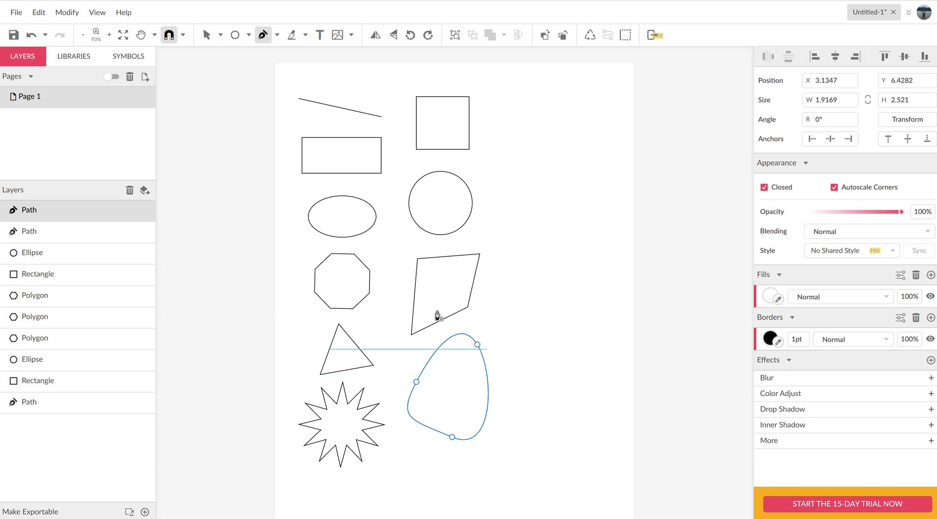
left_click(207, 35)
left_click(488, 389)
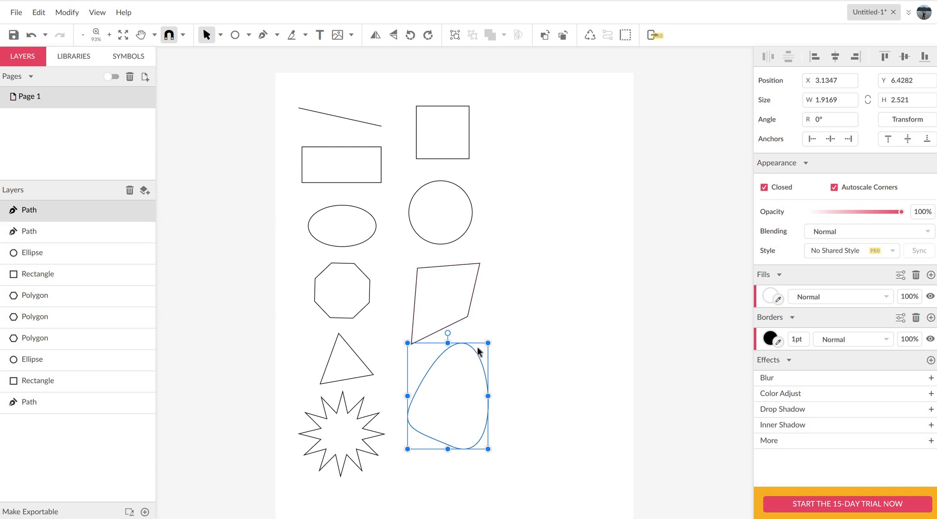
Add a text box about 2.57 by 1.03 in to the right of the square, enter the person's name, and deselect it.
left_click(320, 34)
left_click_drag(497, 101, 605, 144)
type("M")
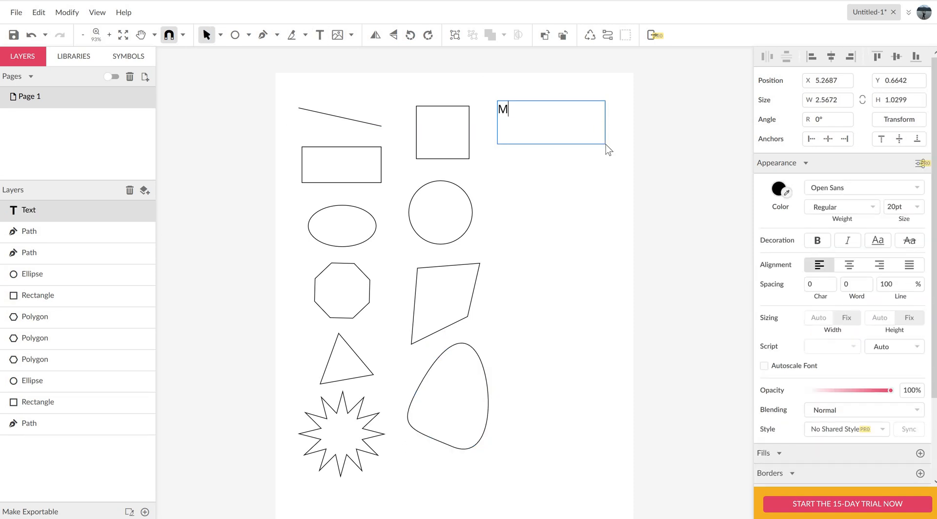
type("r. Hays")
key("Escape")
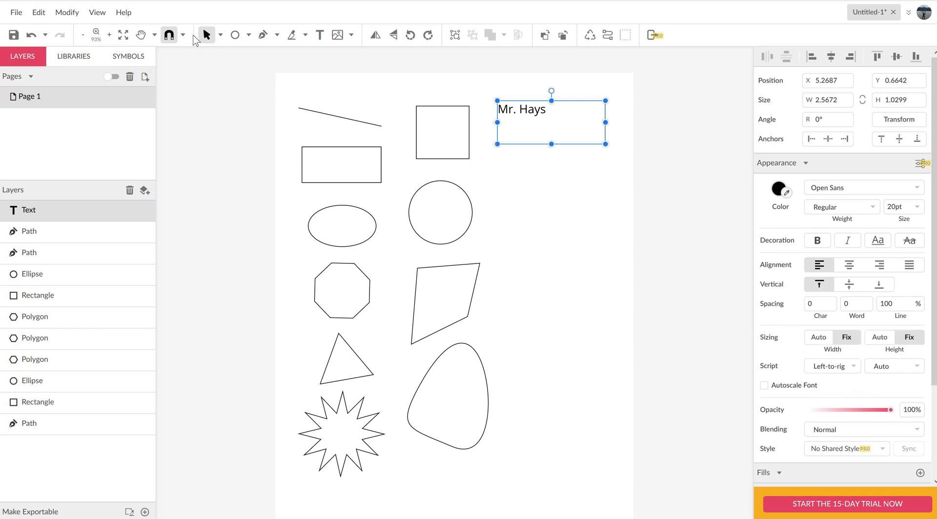
left_click(542, 183)
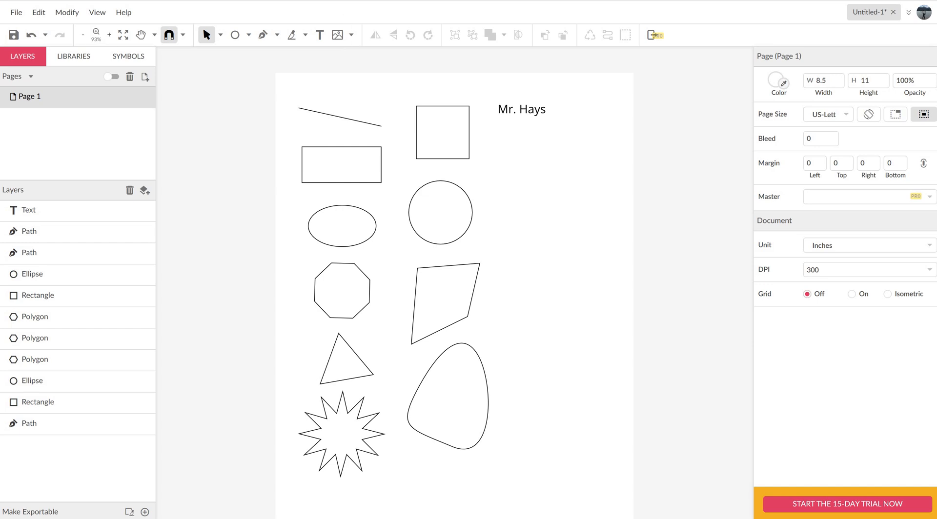
Duplicate the name text box and move the copy just below the original.
left_click(556, 107)
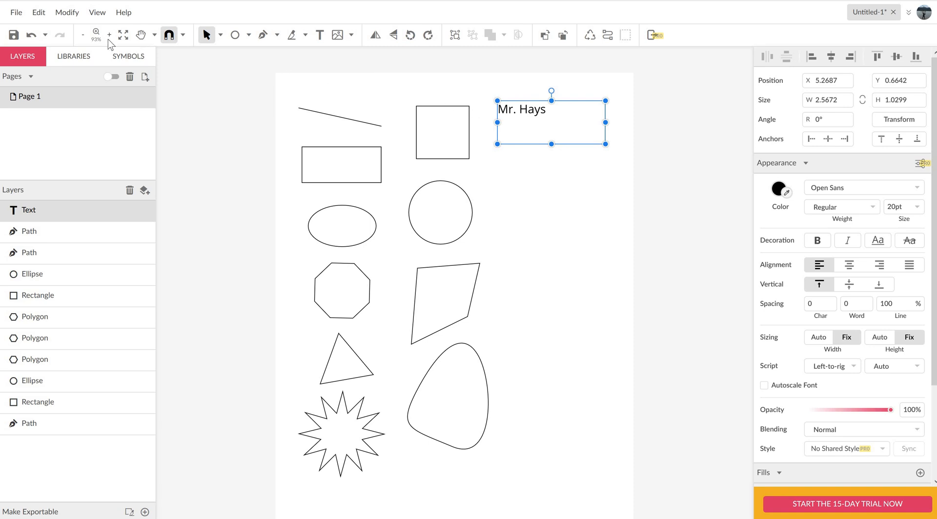
left_click(38, 14)
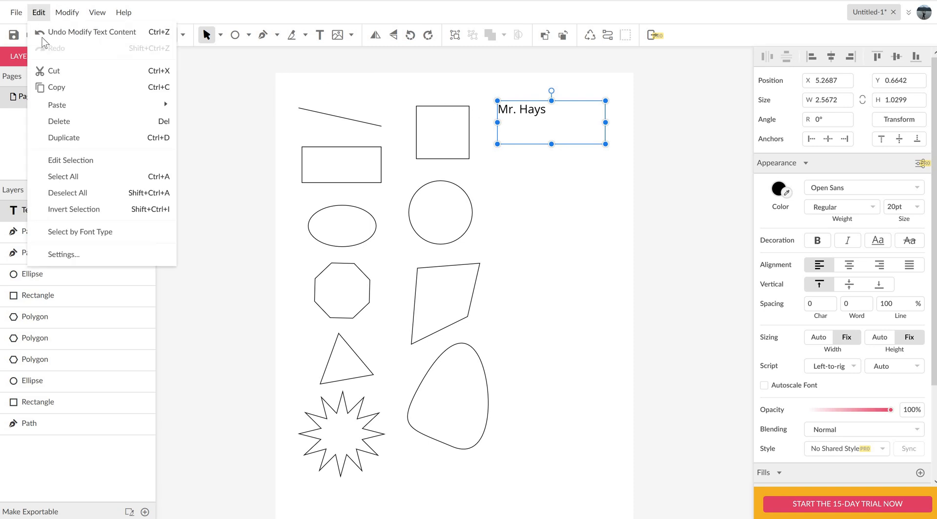
left_click(95, 140)
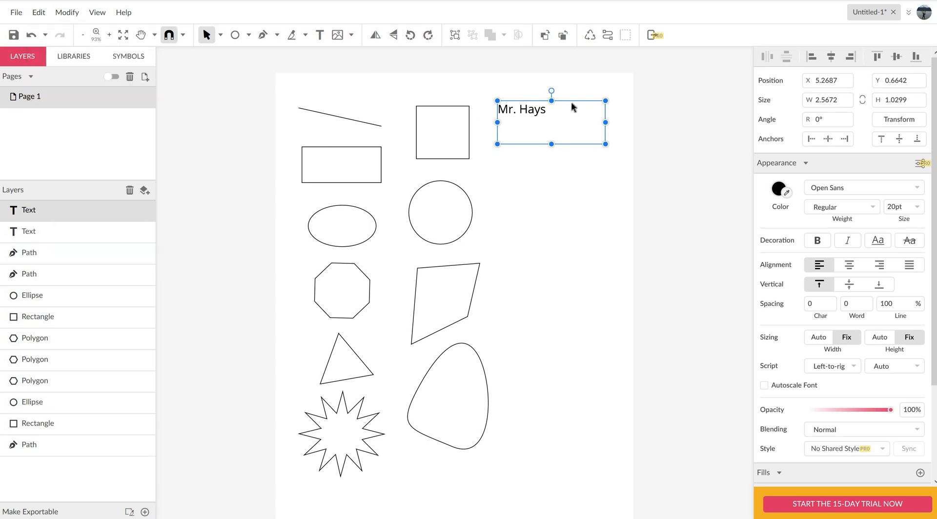
left_click_drag(572, 132, 569, 157)
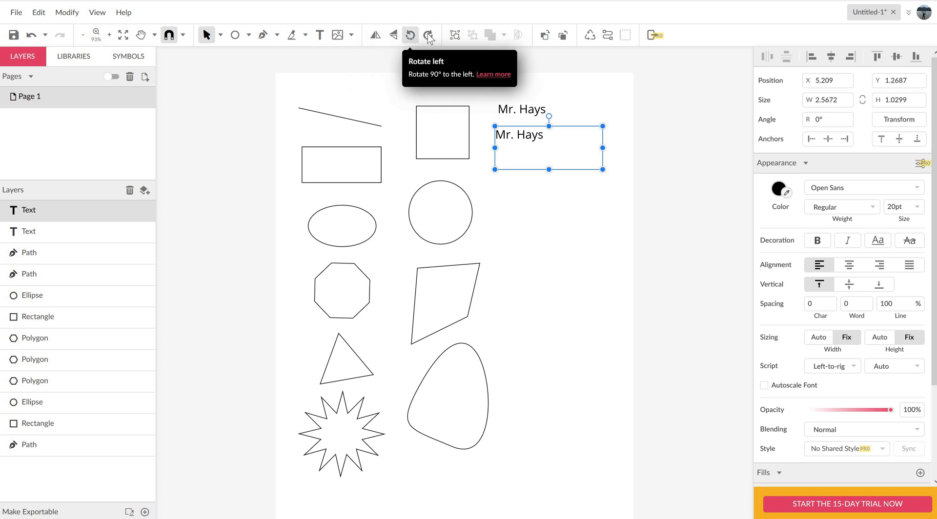
Flip the name copy horizontally and reposition both text boxes so the mirrored name sits just beneath the original.
left_click(378, 36)
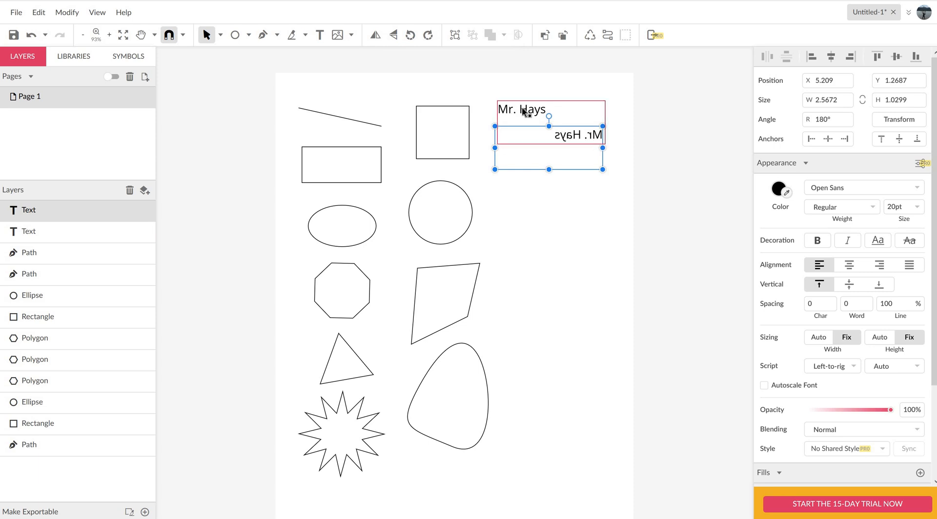
left_click(551, 105)
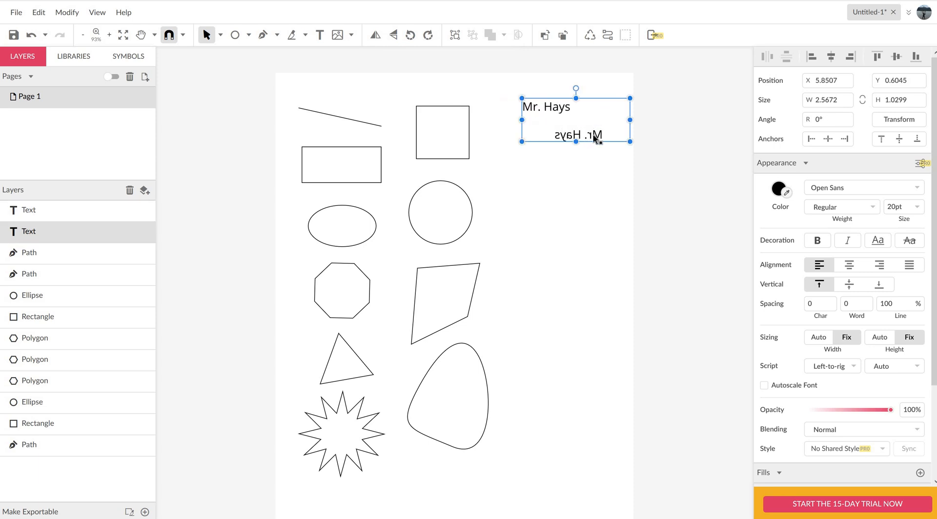
left_click_drag(597, 133, 565, 134)
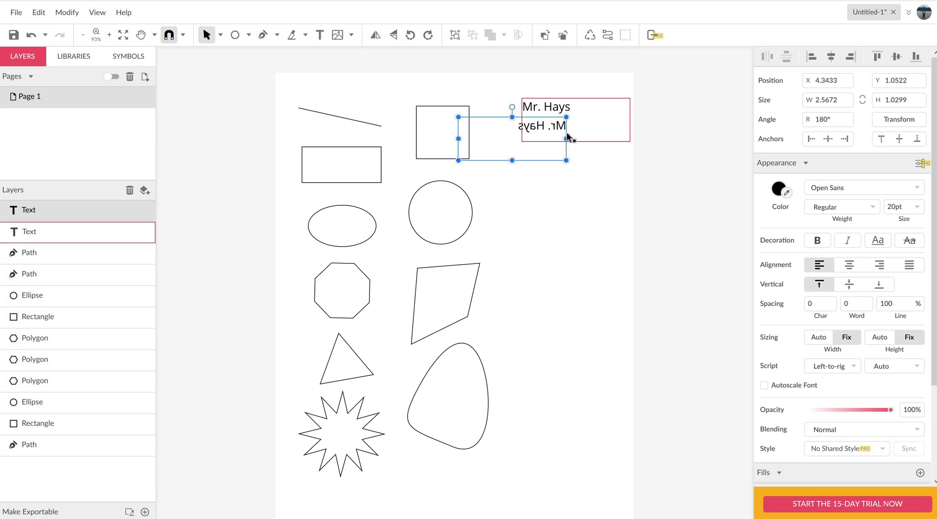
left_click(588, 162)
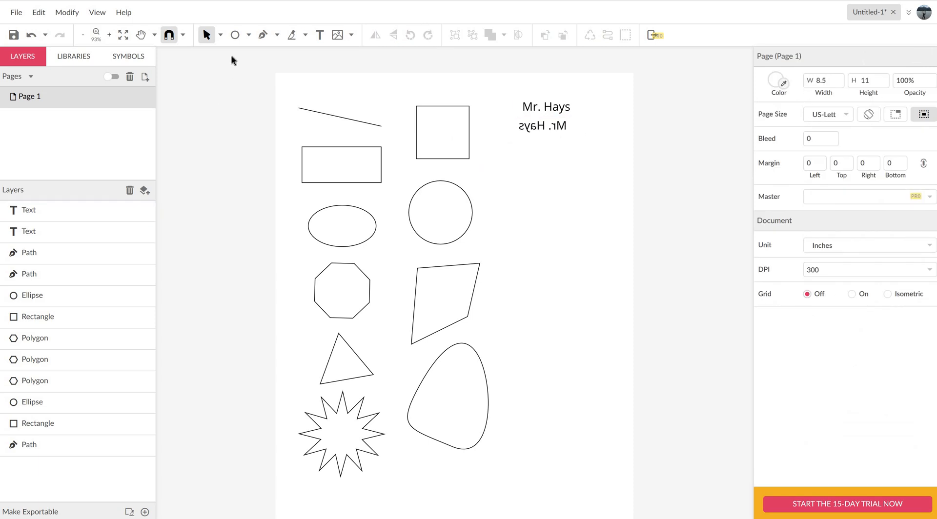
Draw a borderless light gray rectangle about 1.15 by 0.6 in below the mirrored name.
left_click(249, 34)
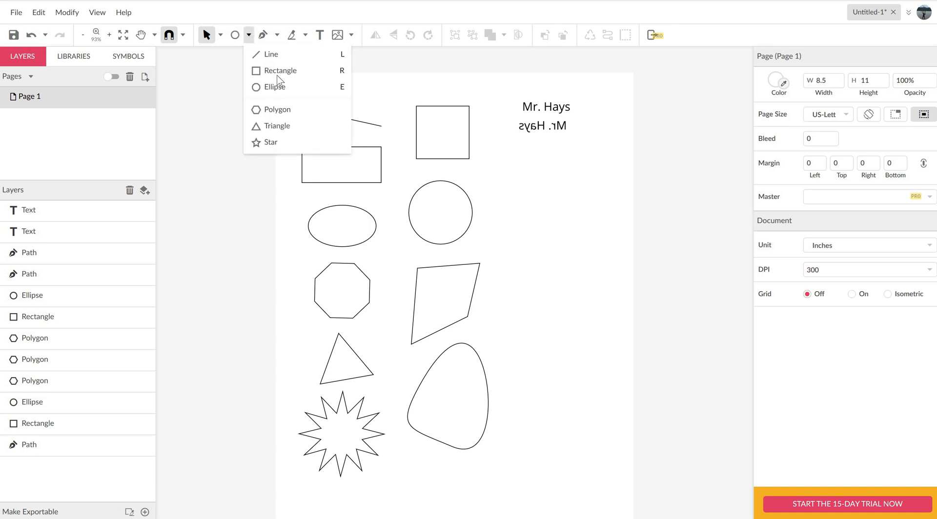
left_click(278, 73)
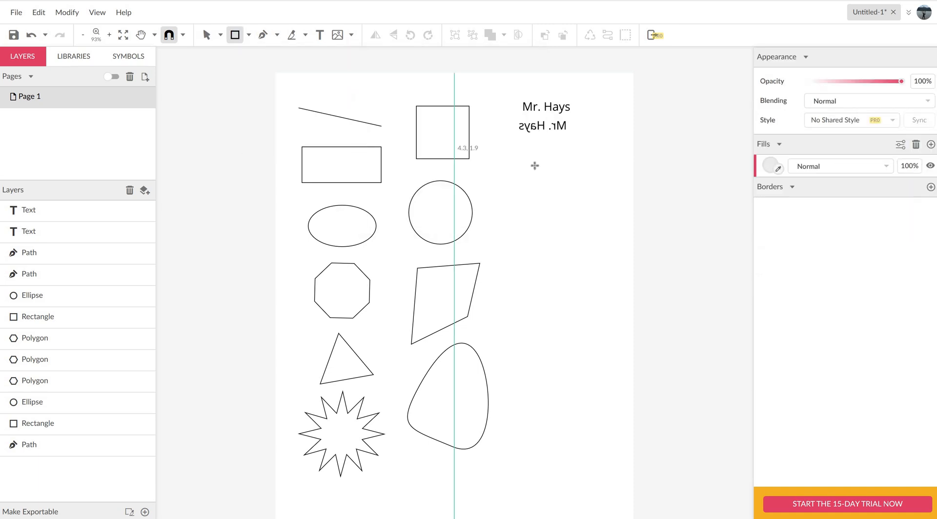
left_click_drag(534, 162, 581, 188)
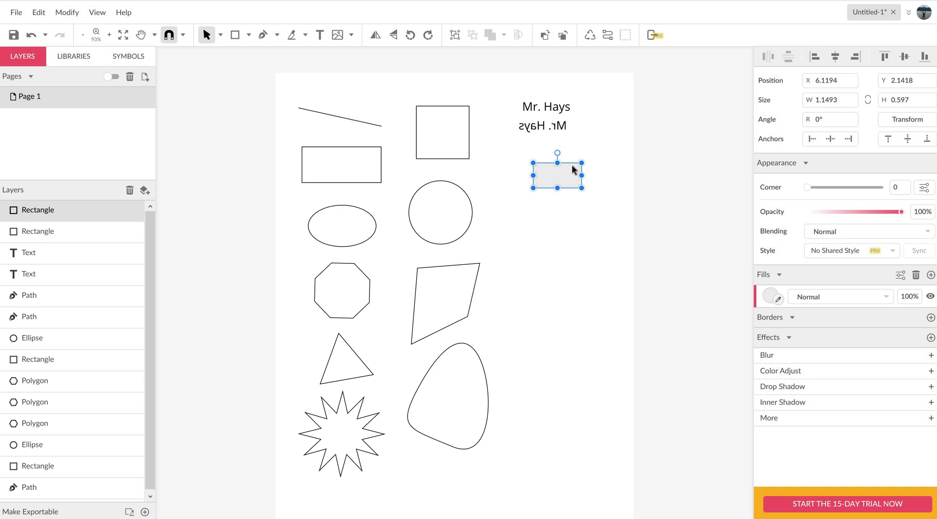
Duplicate the gray rectangle about 0.71 in straight down and repeat the duplication to make an evenly spaced column of six rectangles.
left_click_drag(572, 166, 572, 195)
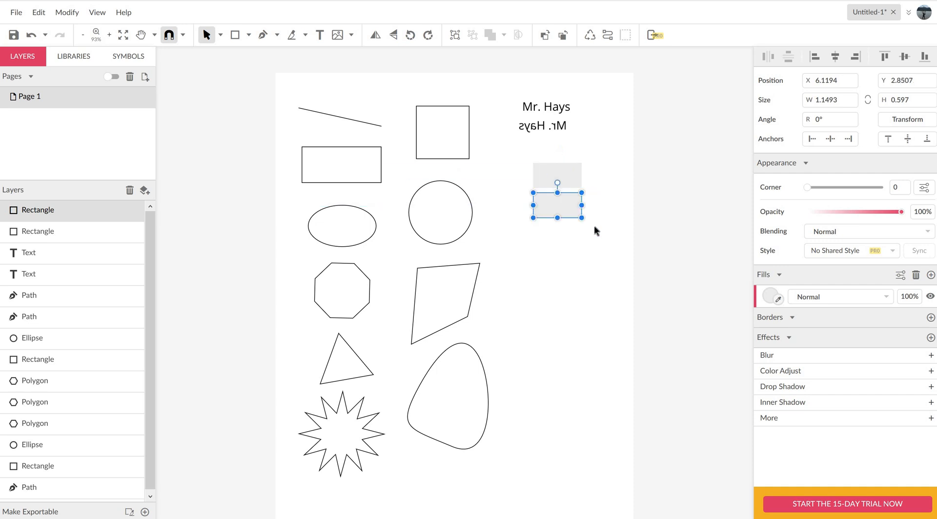
key("ctrl+d")
key("ctrl+d")
key("ctrl+d")
key("ctrl+d")
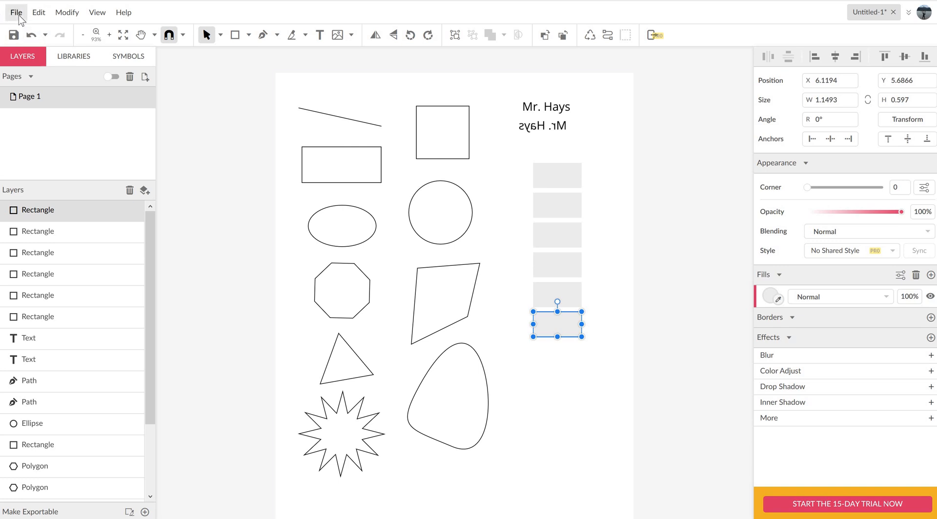
Save the design to My Cloud, naming the file with the person's name followed by 1.
key("ctrl+s")
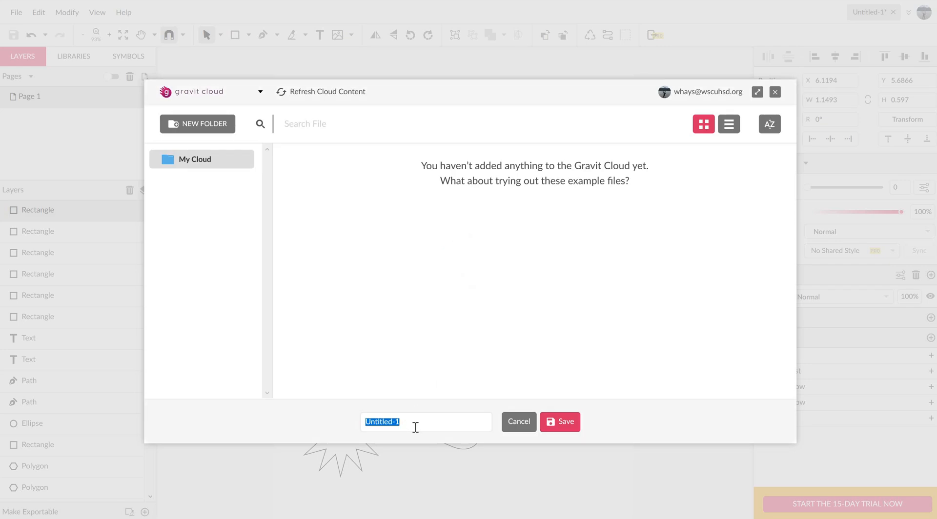
type("Mr. Hays 1")
left_click(574, 422)
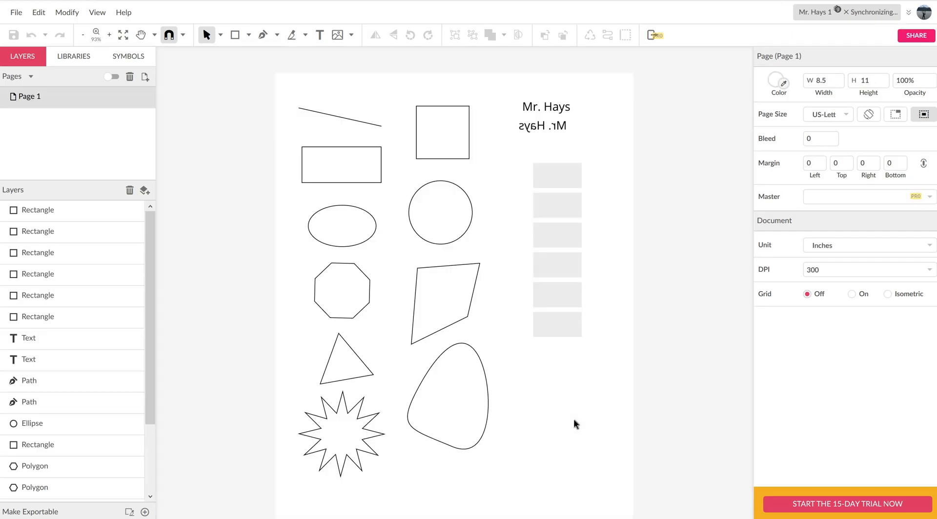
Copy the design's share link with sharing on, and close the sharing options.
left_click(911, 38)
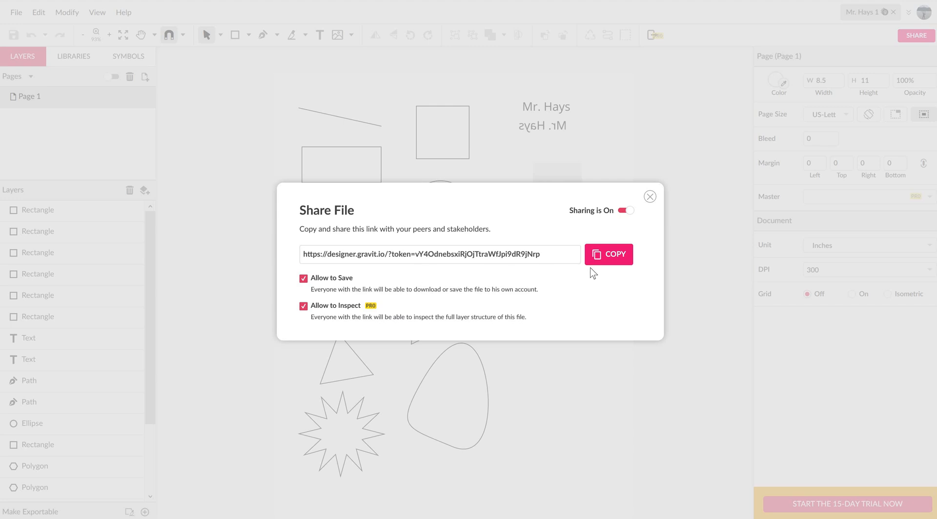
left_click(616, 259)
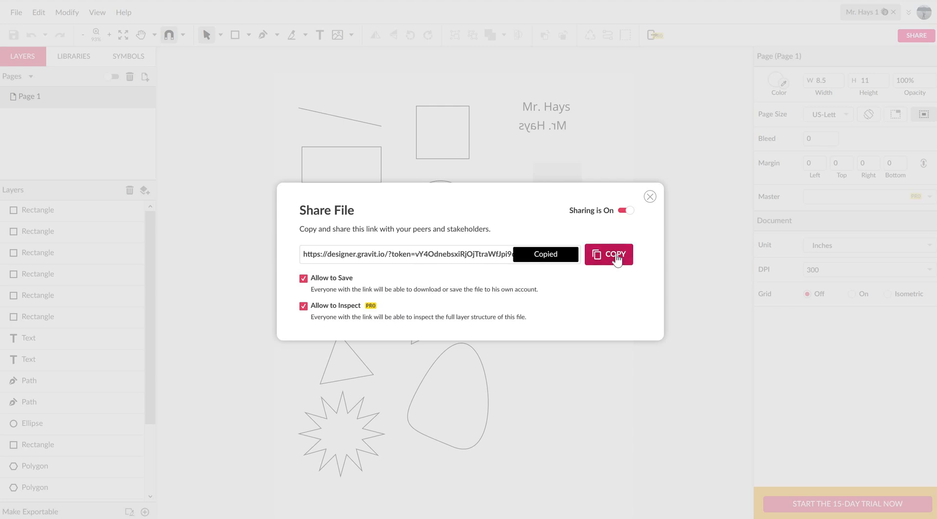
left_click(651, 197)
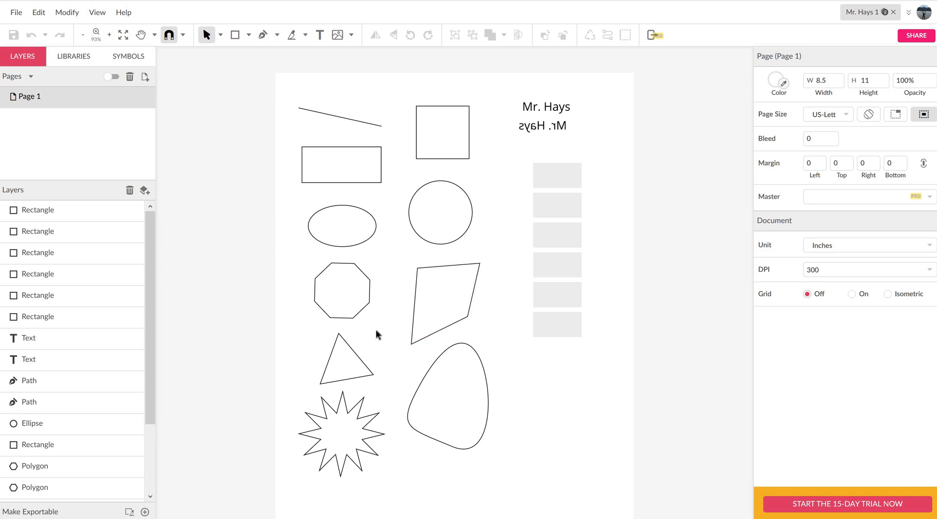
Add a solid yellow (#FFFF00) fill to the circle, deselect it, and save the updated design.
left_click(463, 193)
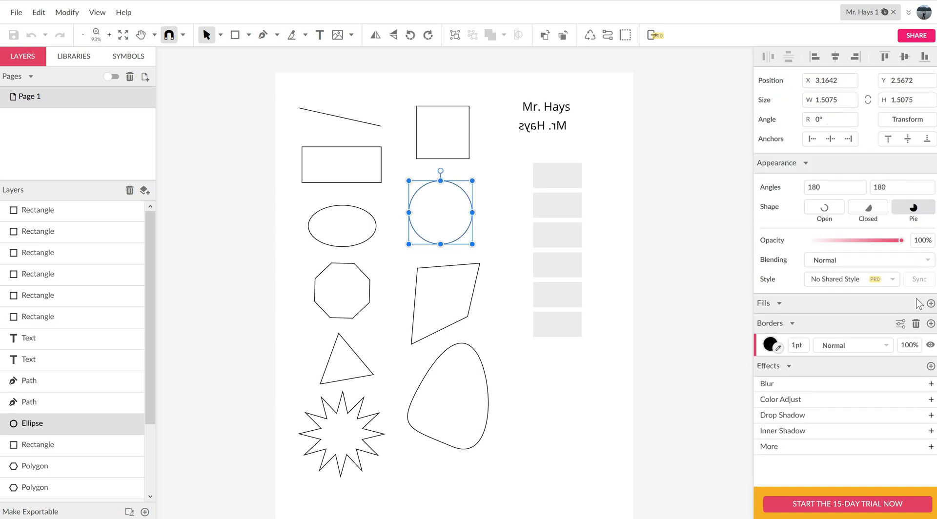
left_click(931, 304)
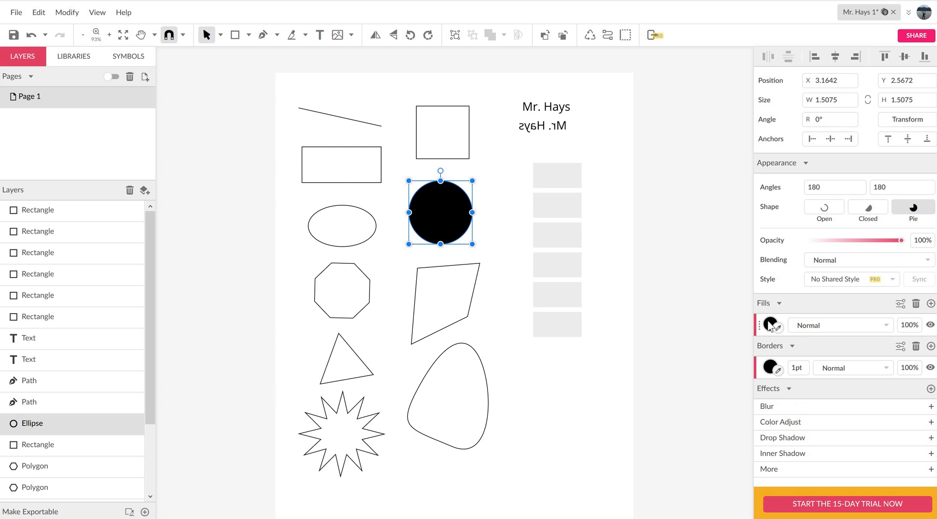
left_click(770, 325)
left_click(817, 304)
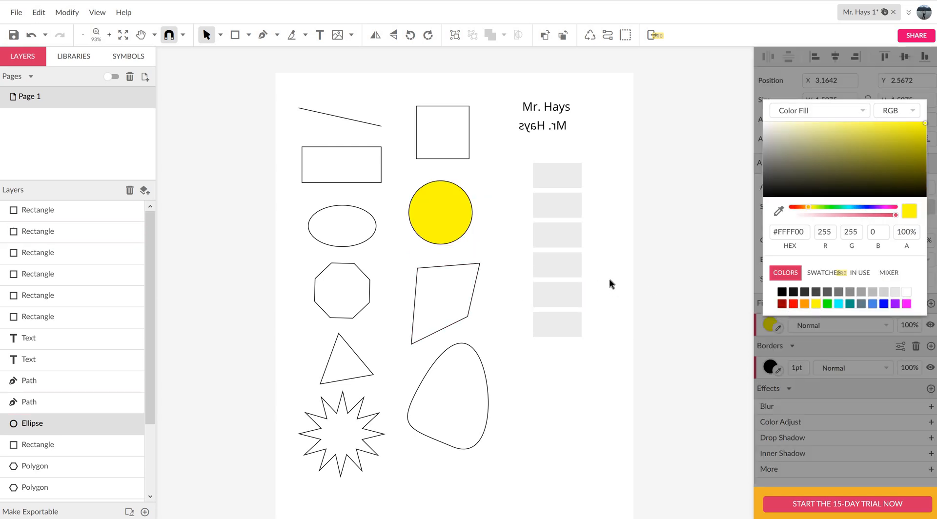
left_click(607, 227)
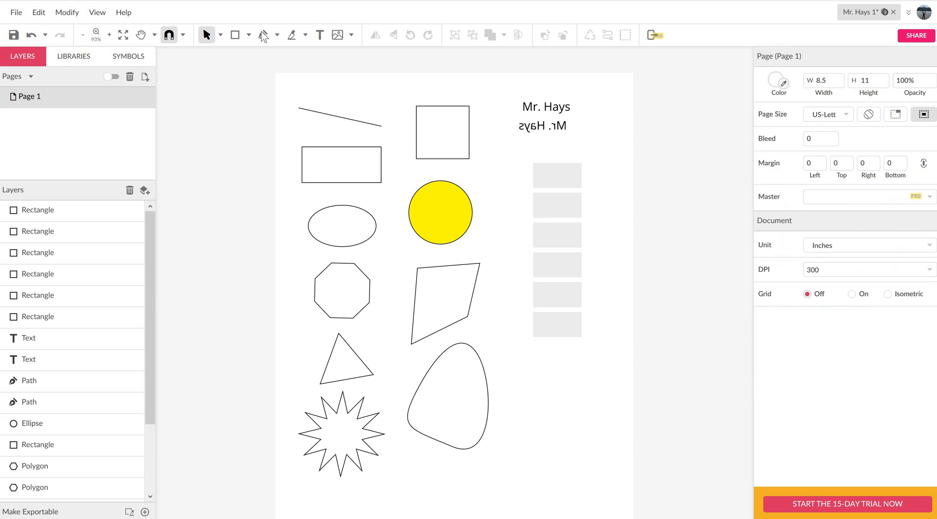
left_click(19, 13)
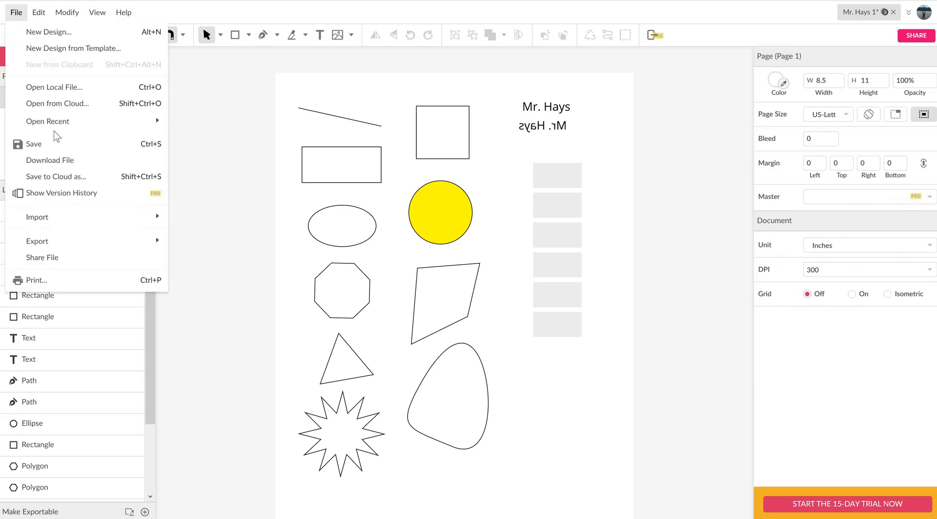
left_click(29, 142)
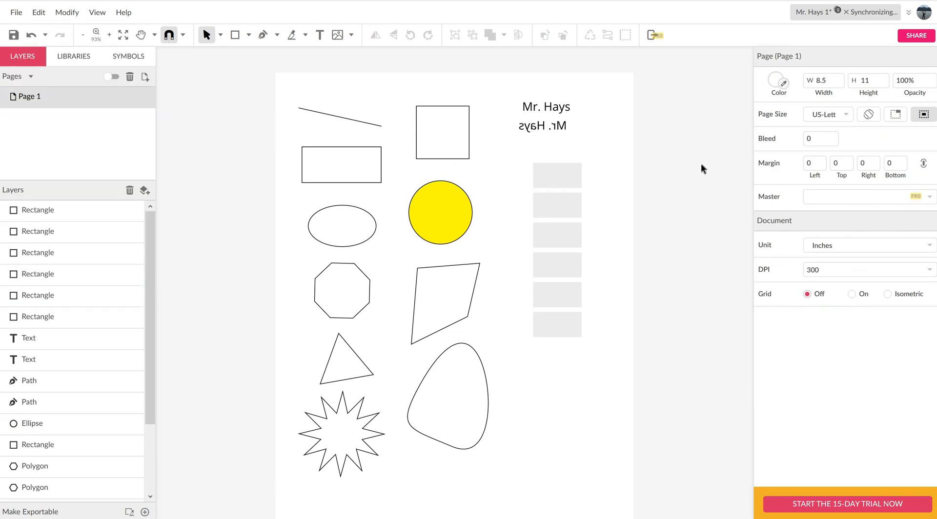